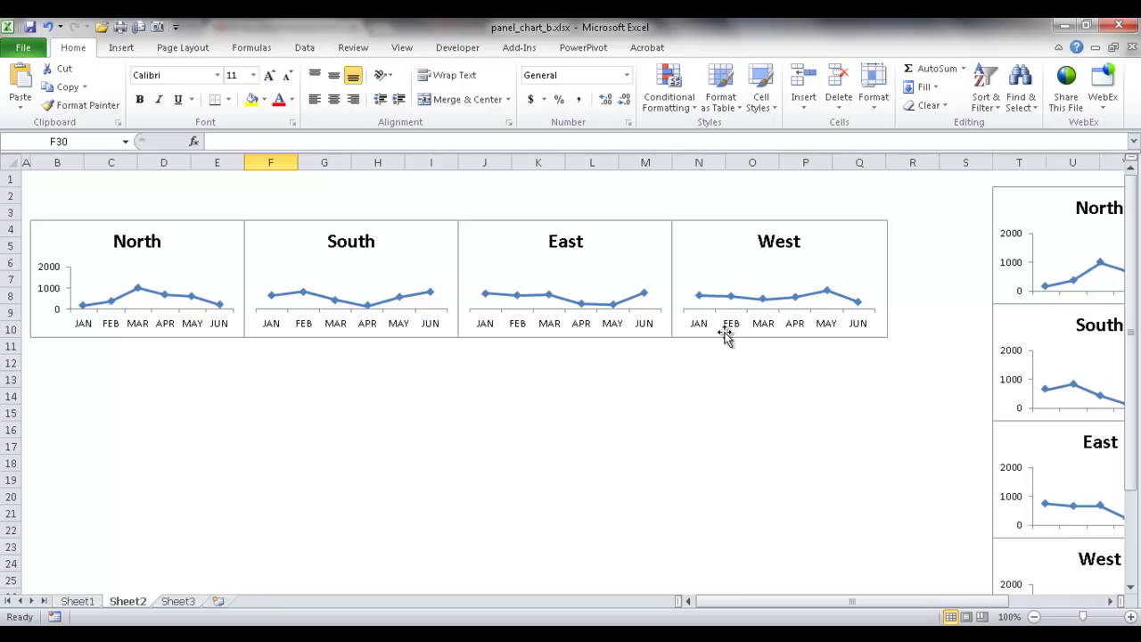
Examine the horizontal and vertical panel charts for North, South, East and West on Sheet2
{"action": "scroll", "coordinate": [935, 578], "scroll_direction": "right", "scroll_amount": 3}
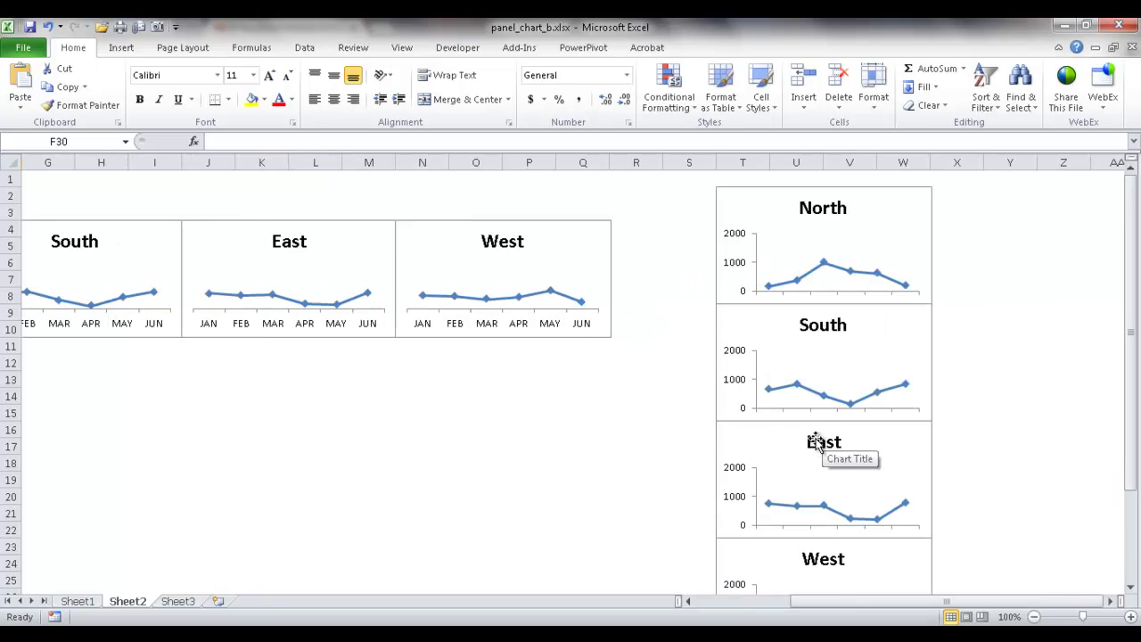
{"action": "double_click", "coordinate": [90, 48]}
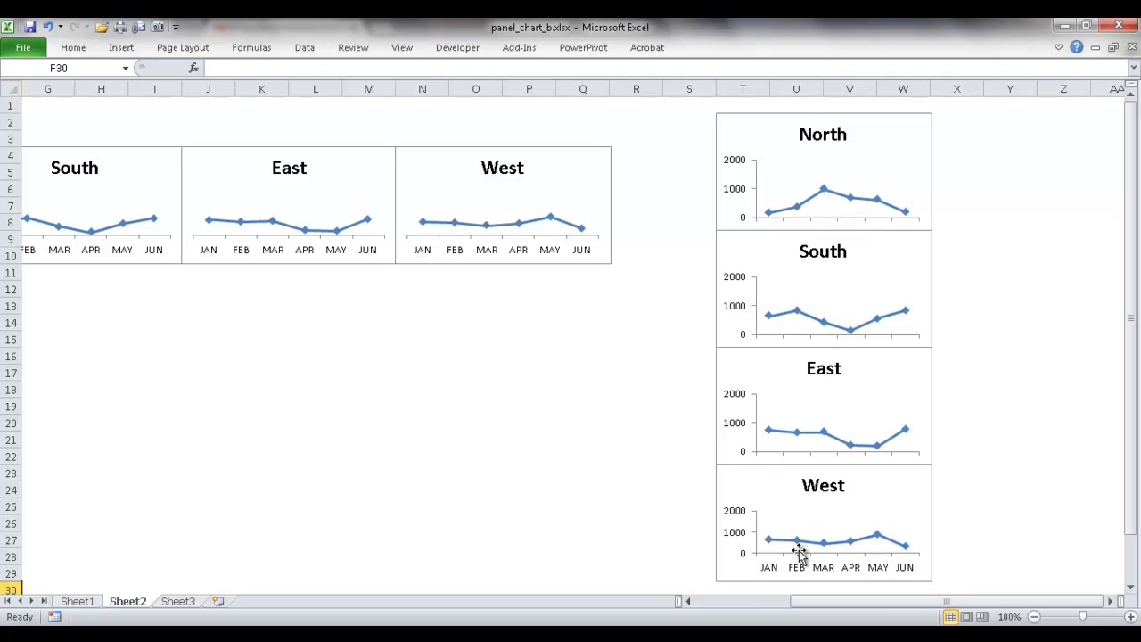
{"action": "left_click_drag", "start_coordinate": [863, 606], "coordinate": [746, 597]}
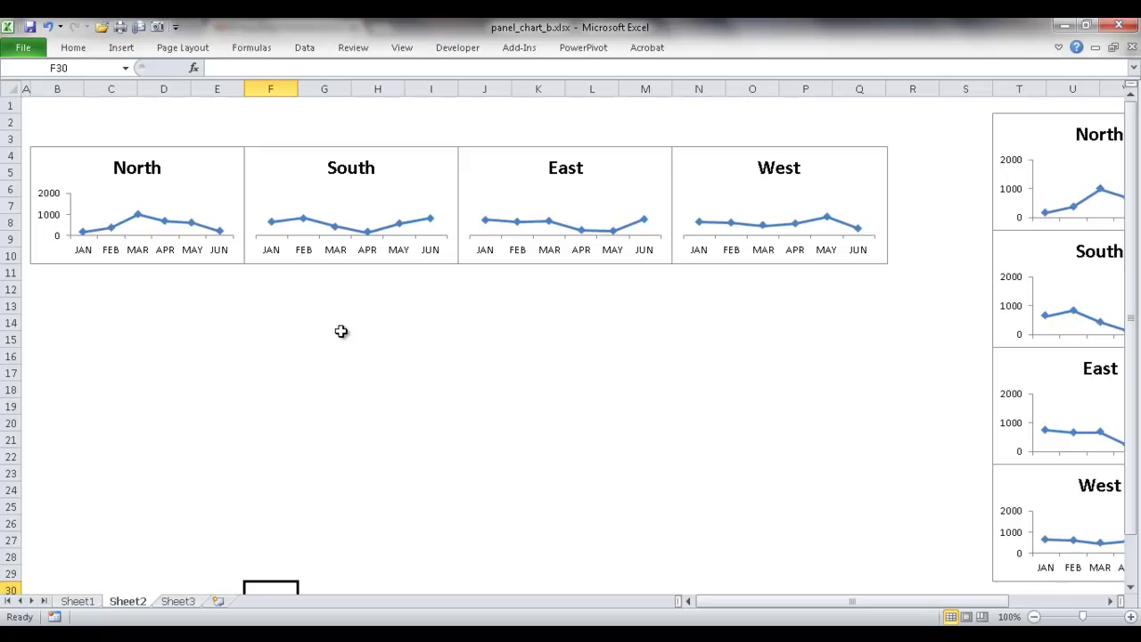
{"action": "double_click", "coordinate": [89, 49]}
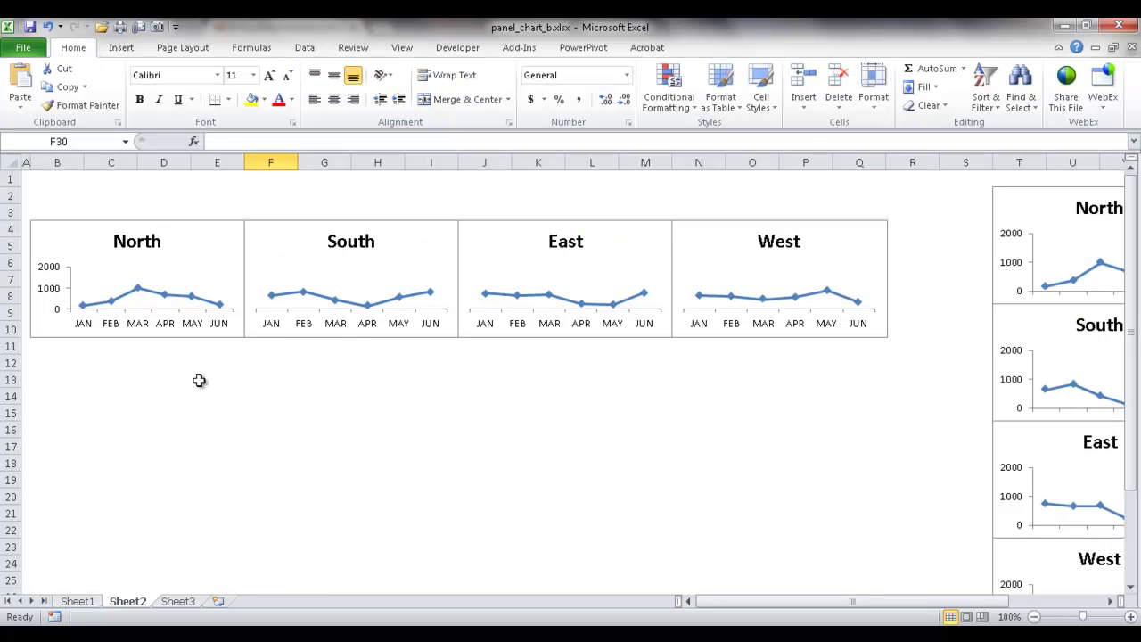
On Sheet1, review the location data table and move the combined line chart slightly closer to it
{"action": "left_click", "coordinate": [77, 602]}
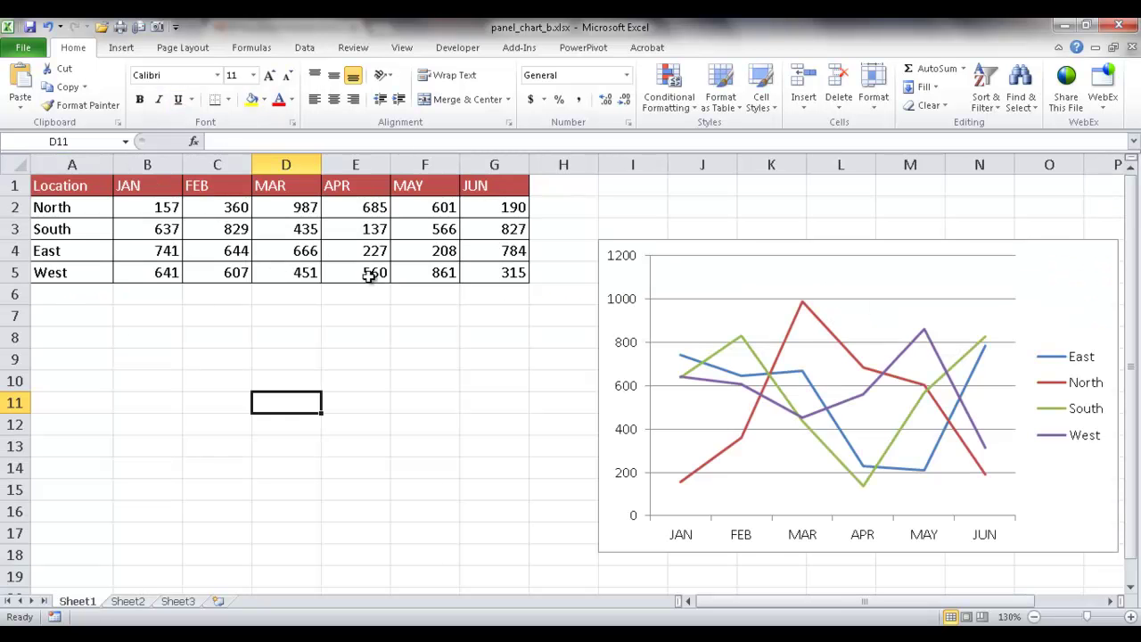
{"action": "left_click_drag", "start_coordinate": [506, 277], "coordinate": [82, 189]}
{"action": "left_click", "coordinate": [325, 376]}
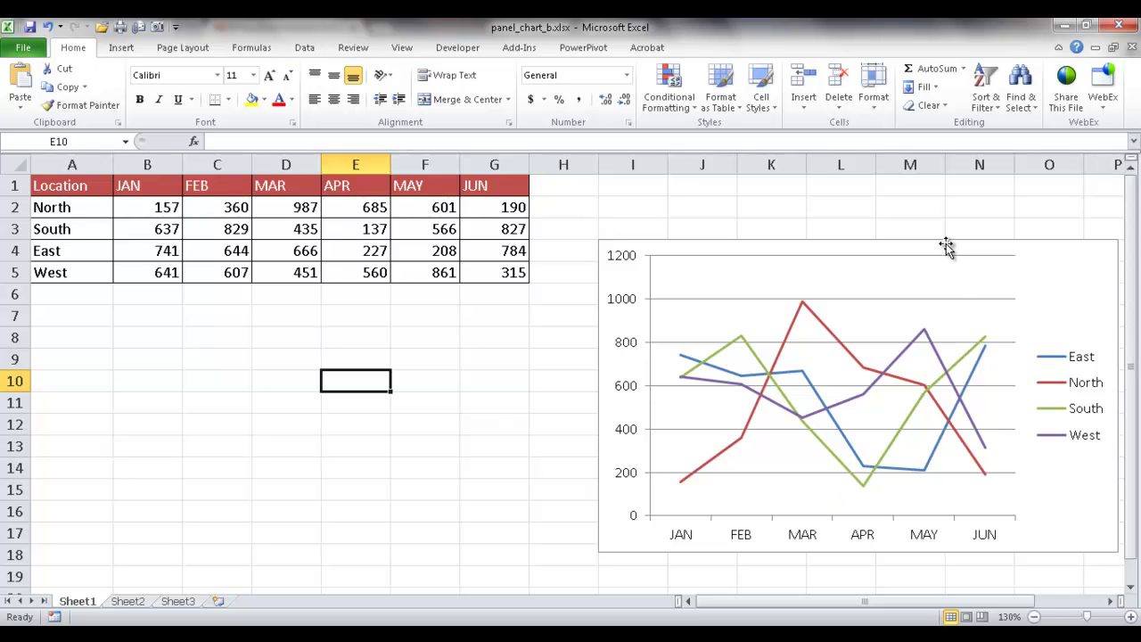
{"action": "left_click_drag", "start_coordinate": [943, 247], "coordinate": [899, 236]}
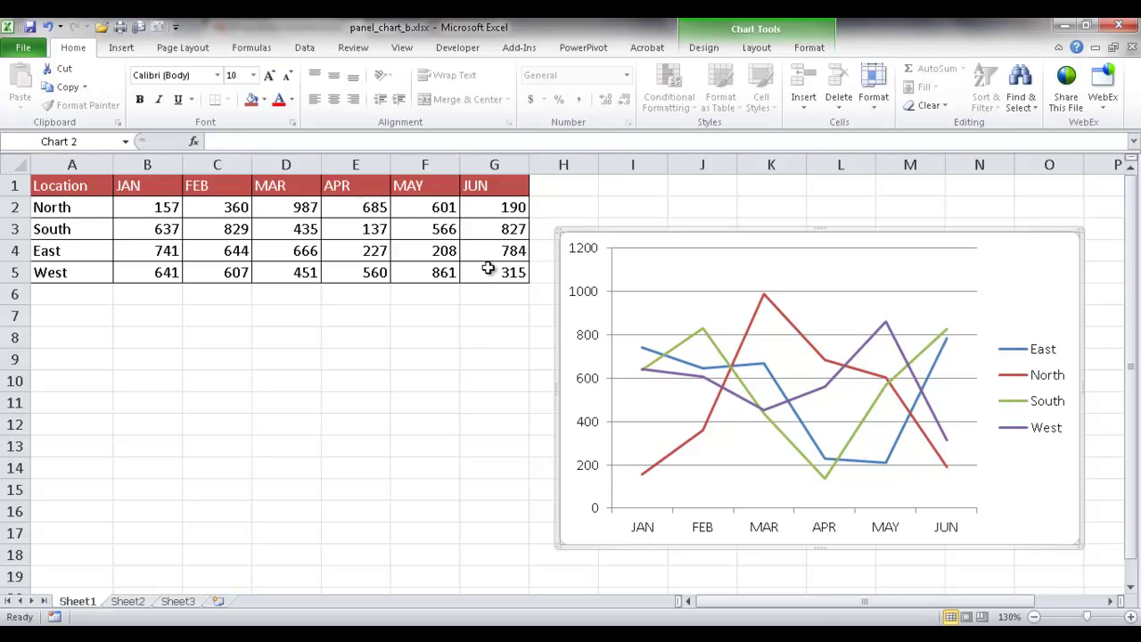
Copy the location table A1:G5 from Sheet1 and paste it into Sheet3 starting at A1
{"action": "left_click_drag", "start_coordinate": [489, 268], "coordinate": [74, 185]}
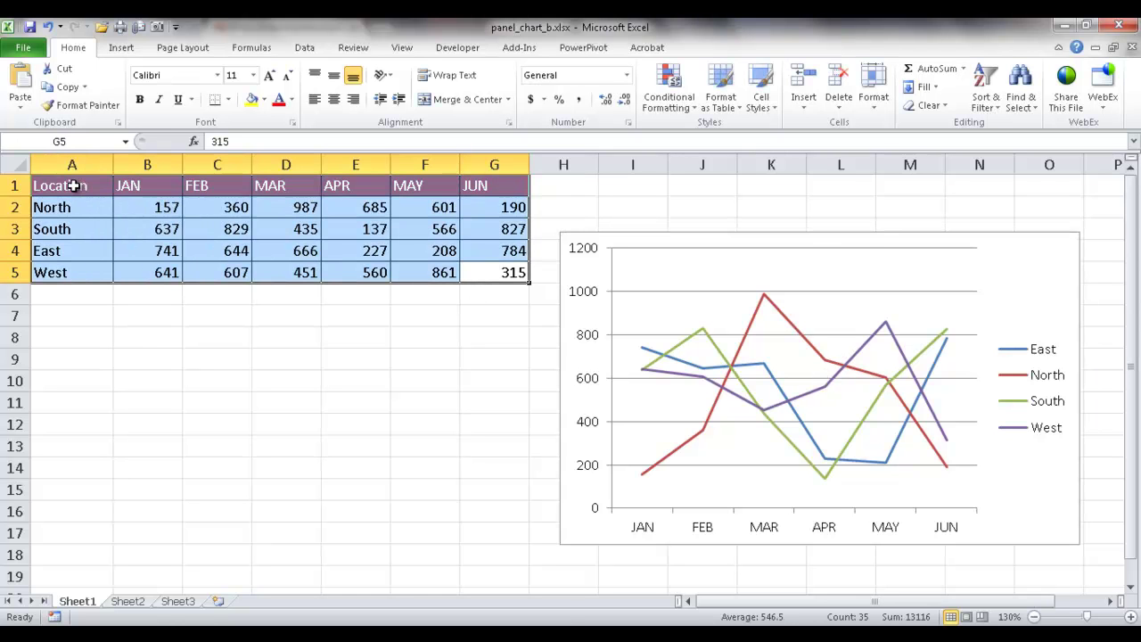
{"action": "key", "text": "ctrl+c"}
{"action": "left_click", "coordinate": [180, 601]}
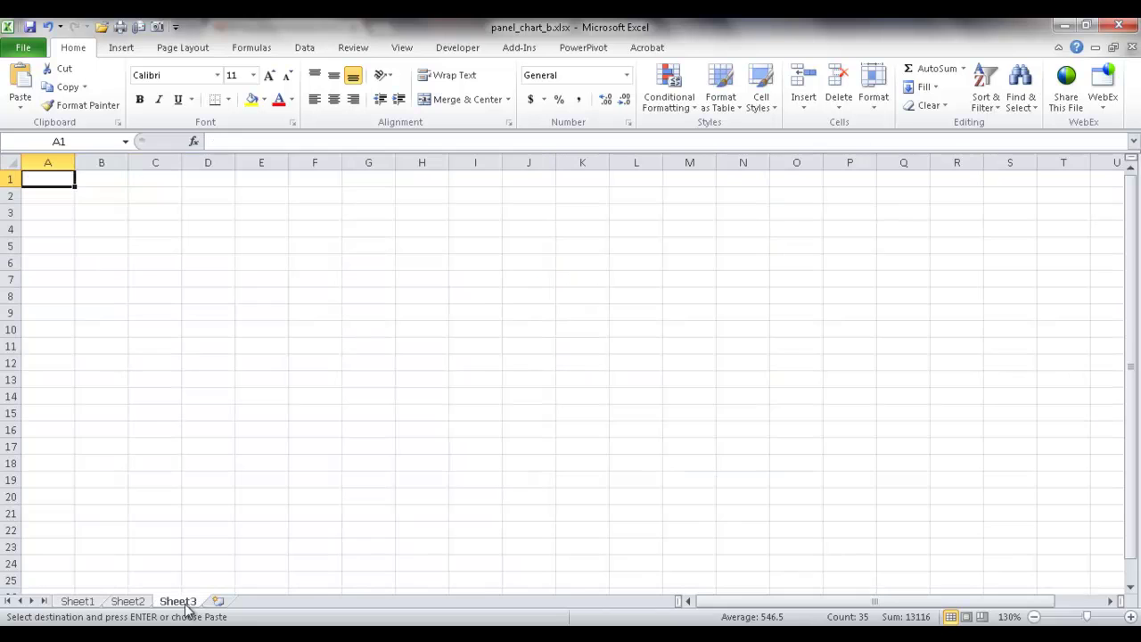
{"action": "key", "text": "ctrl+v"}
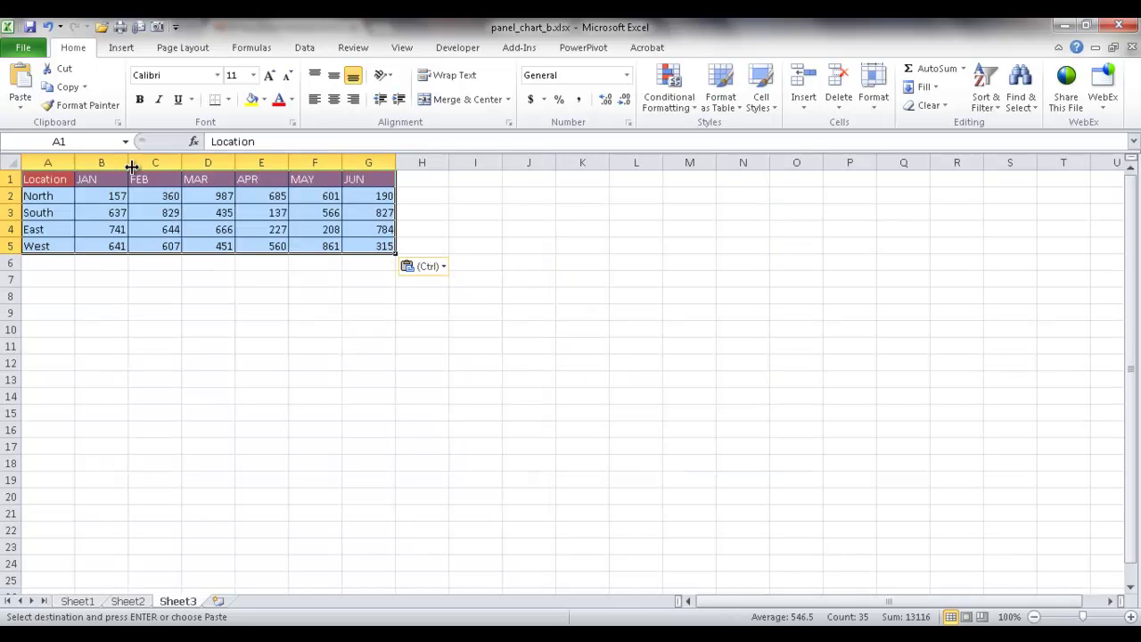
{"action": "left_click", "coordinate": [374, 347]}
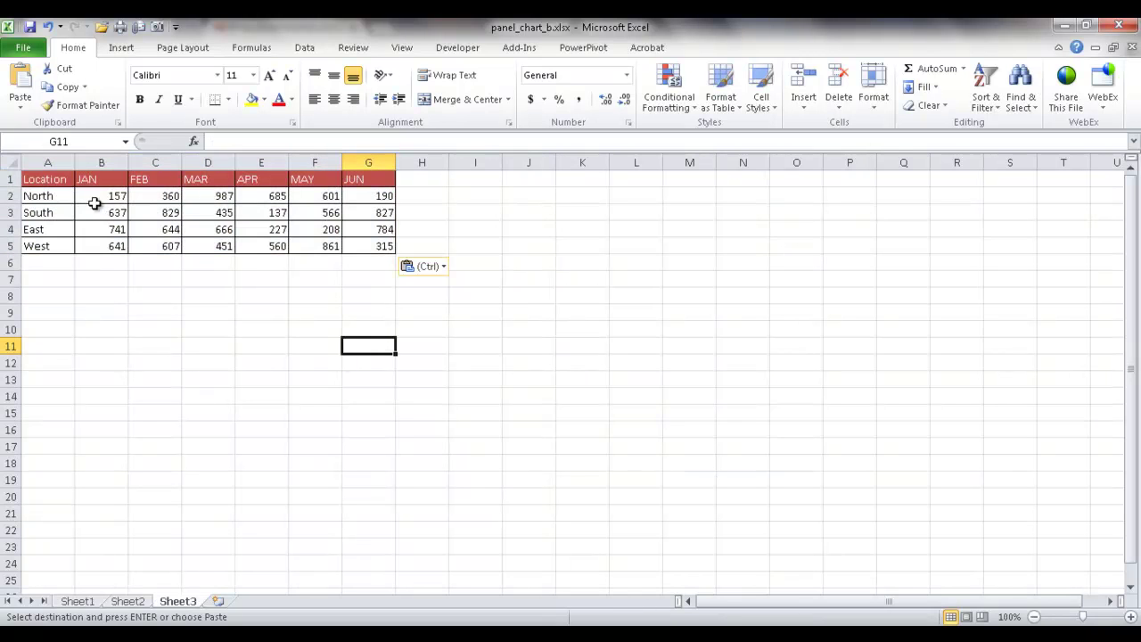
Insert a basic 2-D line chart from the header and North rows (A1:G2) and place it below the table
{"action": "left_click_drag", "start_coordinate": [38, 178], "coordinate": [358, 200]}
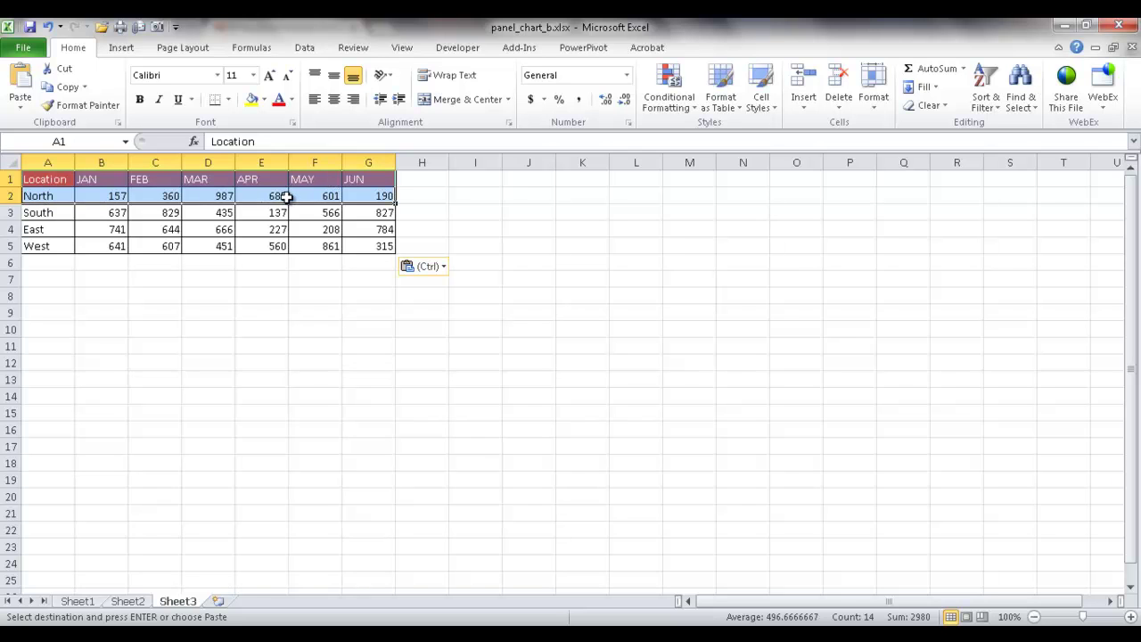
{"action": "left_click", "coordinate": [123, 50]}
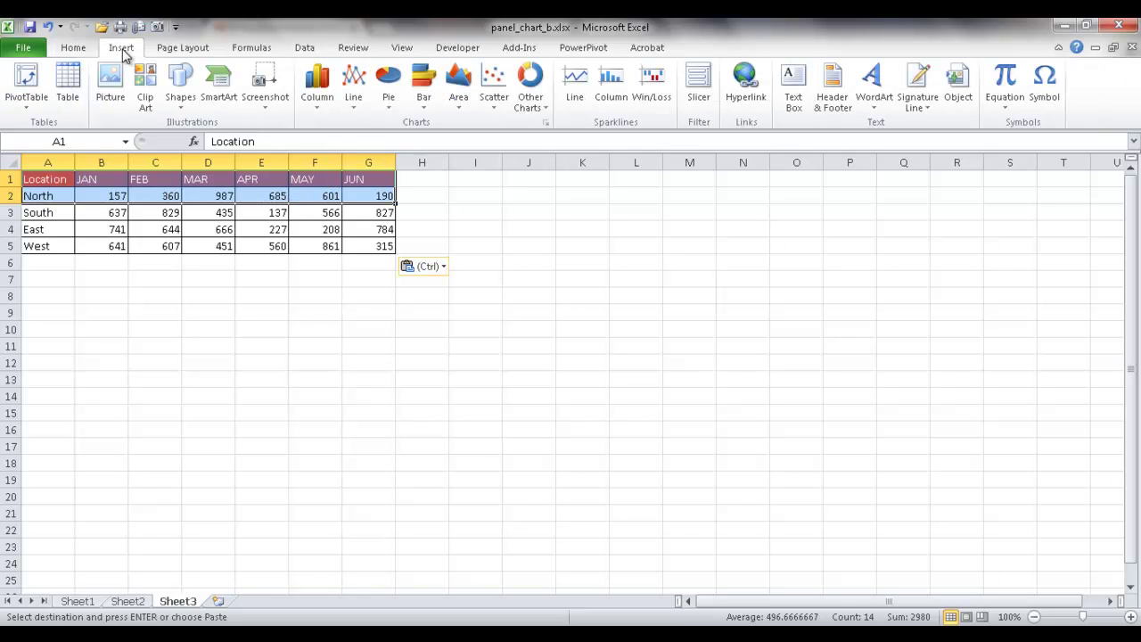
{"action": "left_click", "coordinate": [358, 102]}
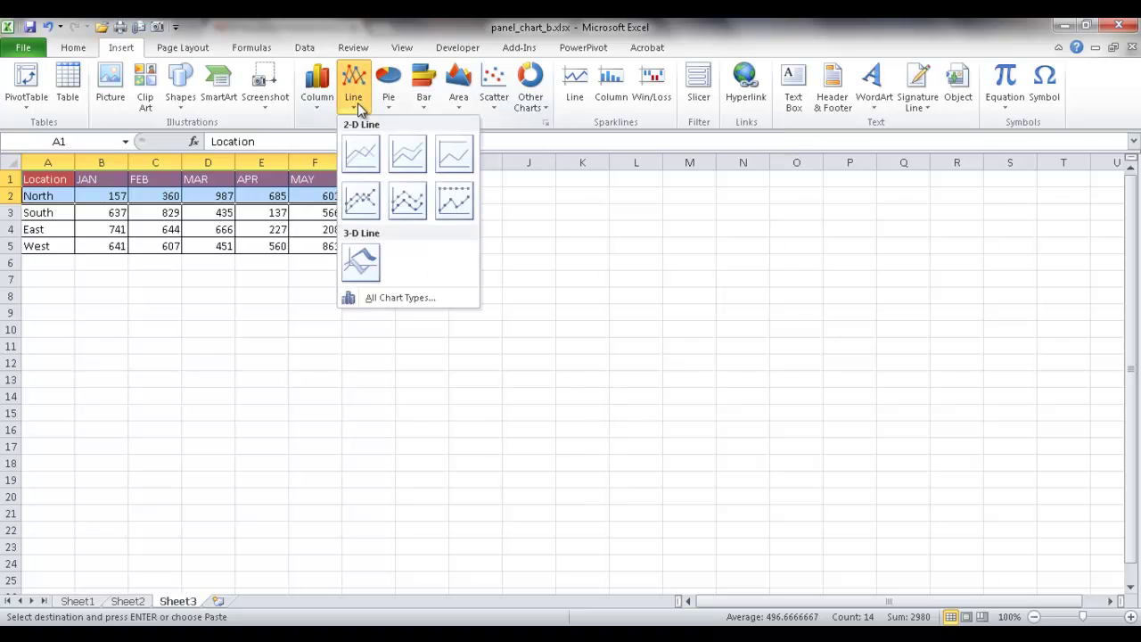
{"action": "left_click", "coordinate": [362, 155]}
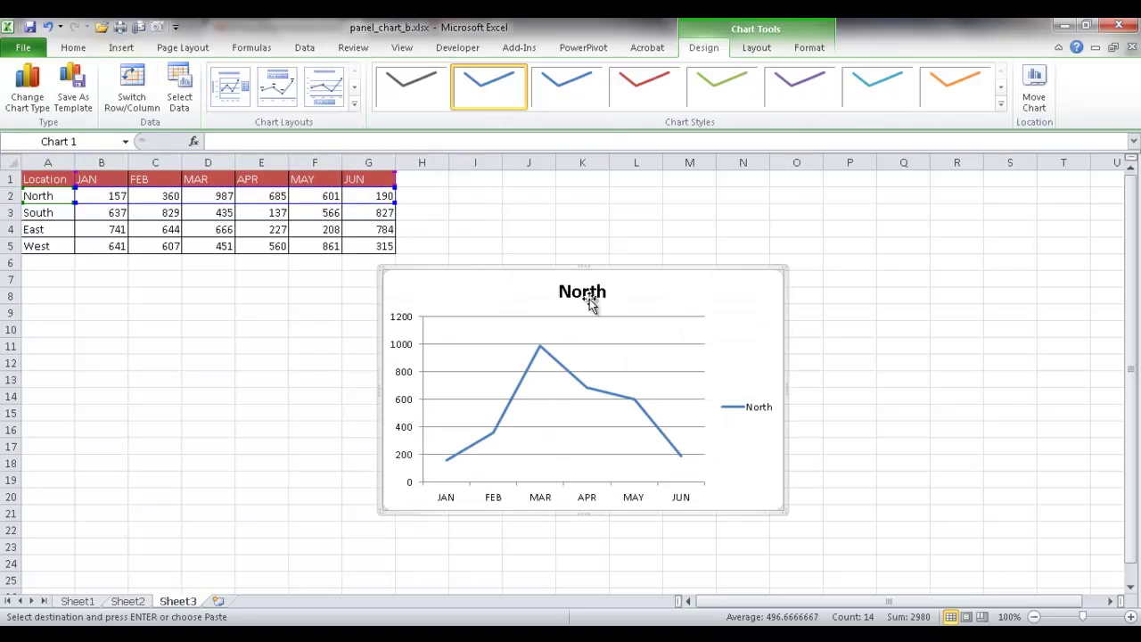
{"action": "left_click_drag", "start_coordinate": [615, 269], "coordinate": [307, 270]}
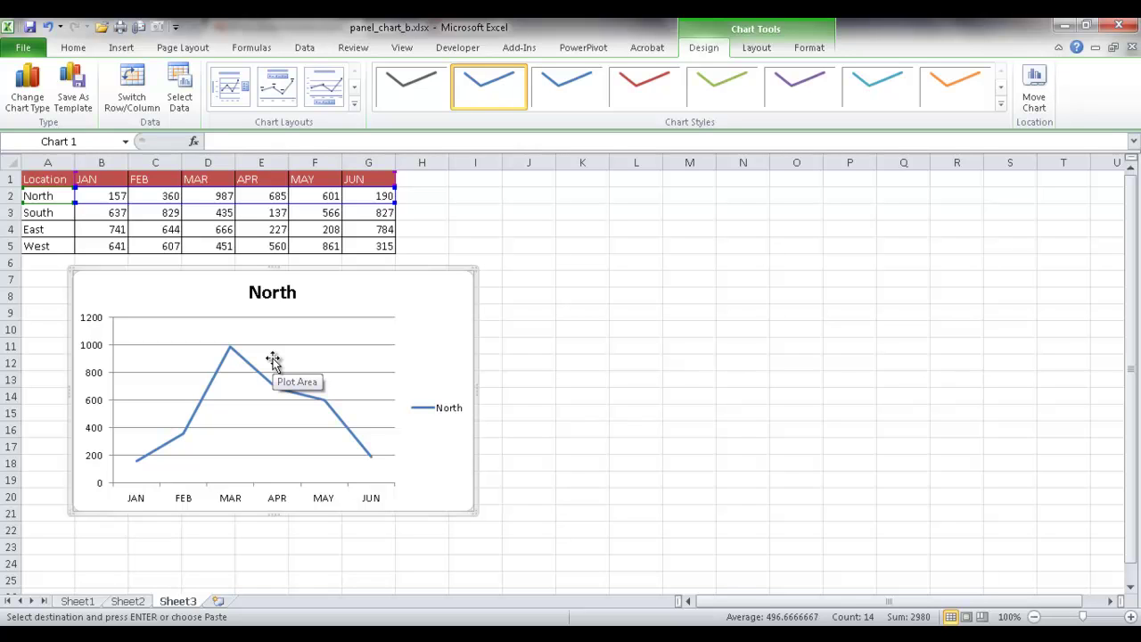
Delete the horizontal gridlines and the legend from the North chart
{"action": "left_click", "coordinate": [366, 346]}
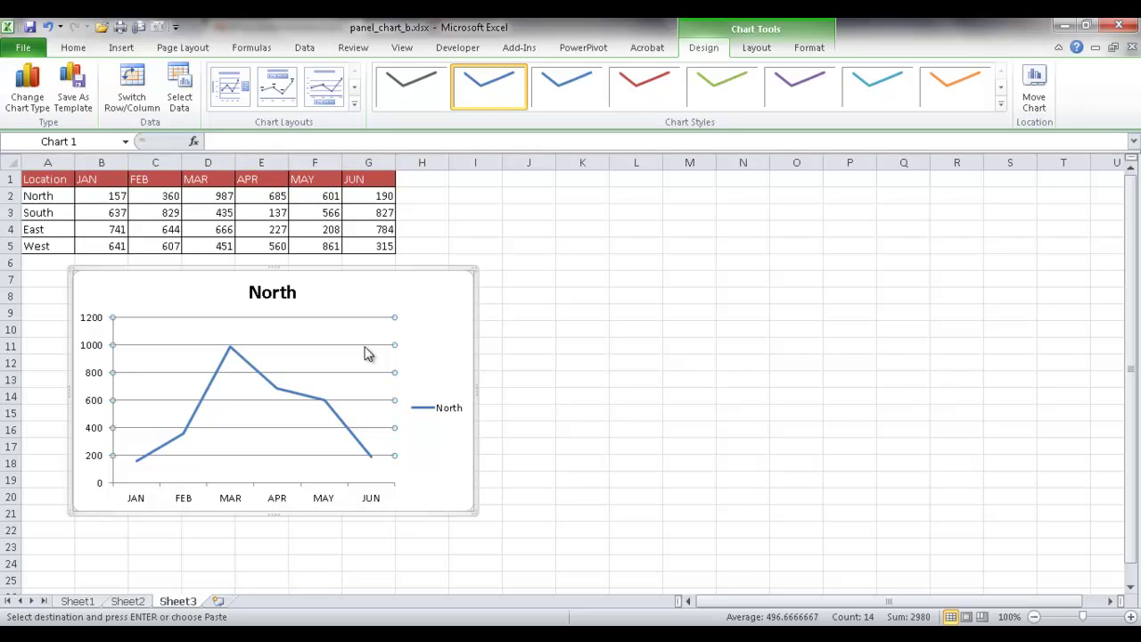
{"action": "key", "text": "Delete"}
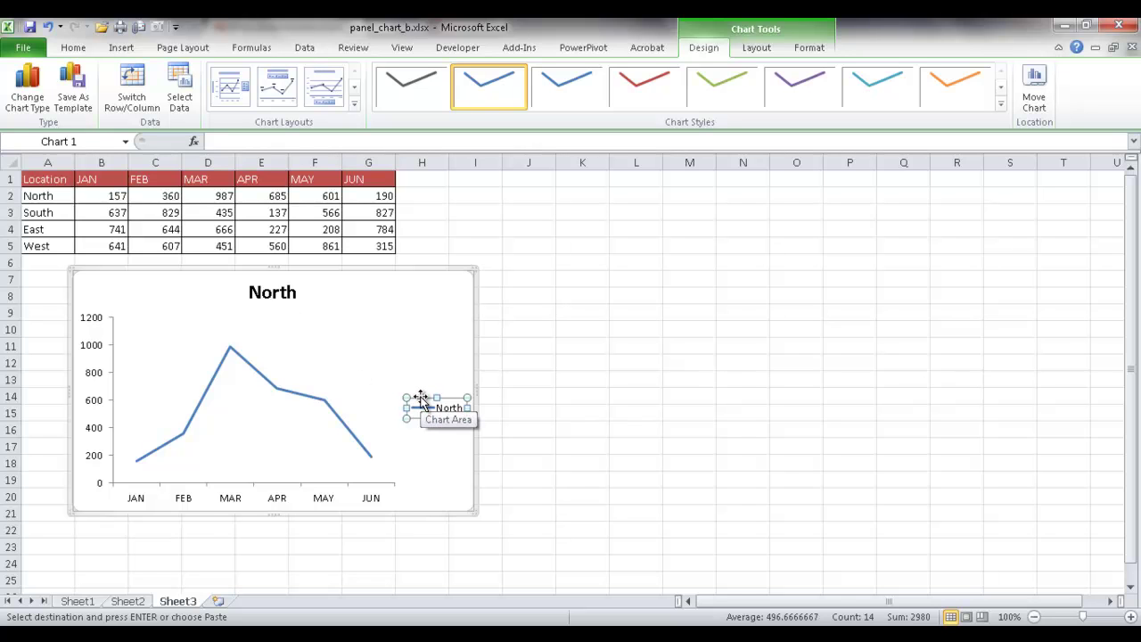
{"action": "key", "text": "Delete"}
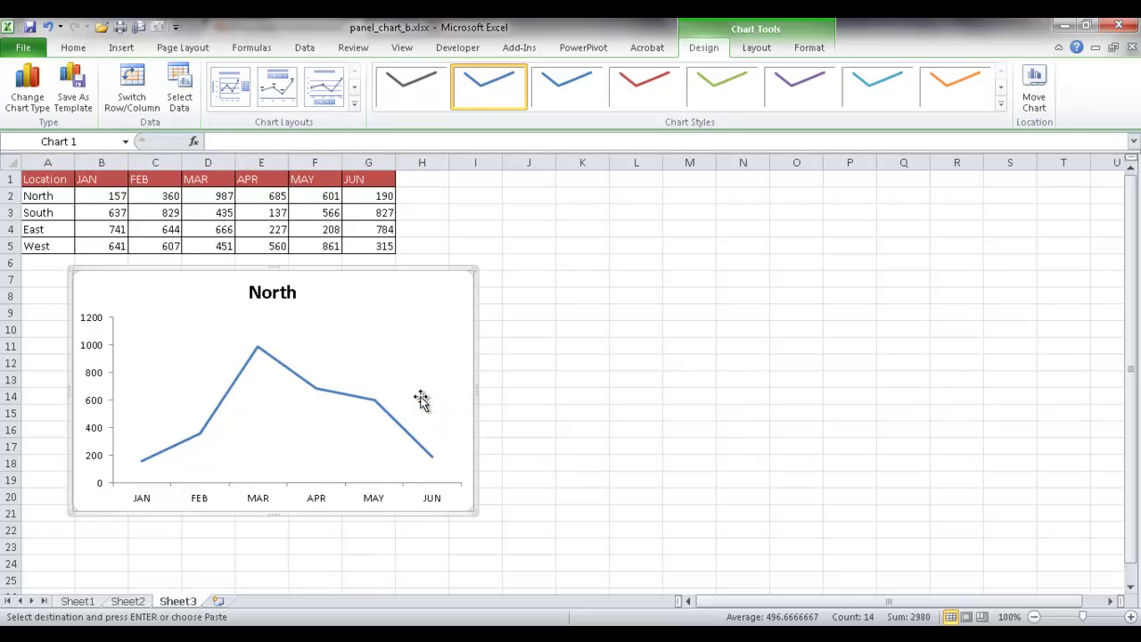
Set the North chart's vertical axis maximum to a fixed value of 2000
{"action": "left_click", "coordinate": [94, 351]}
{"action": "right_click", "coordinate": [94, 350]}
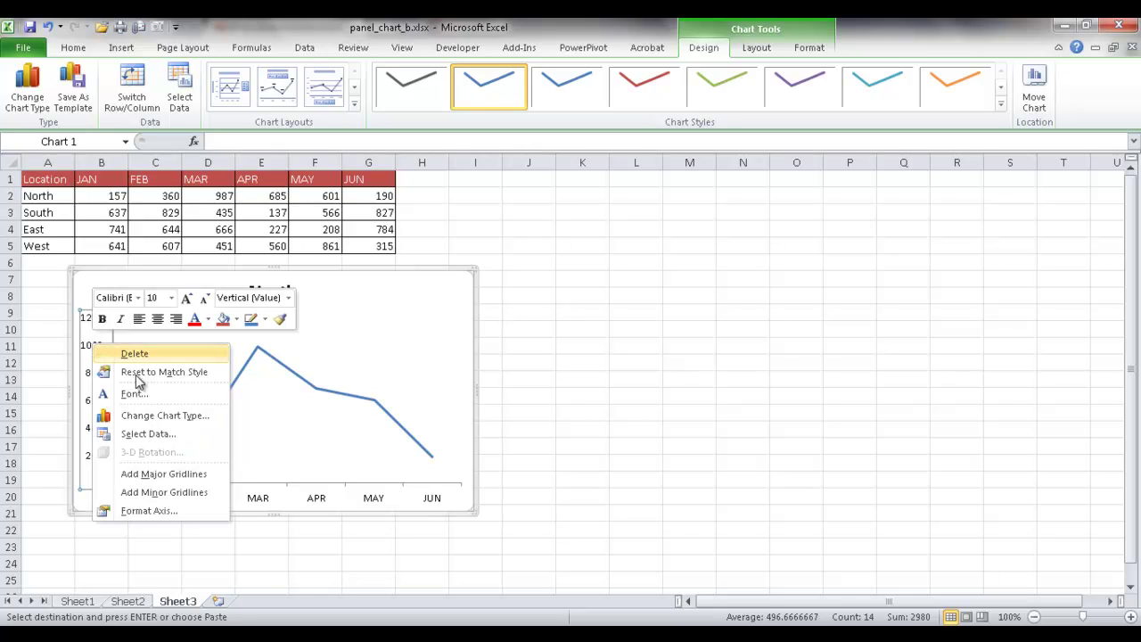
{"action": "left_click", "coordinate": [158, 511]}
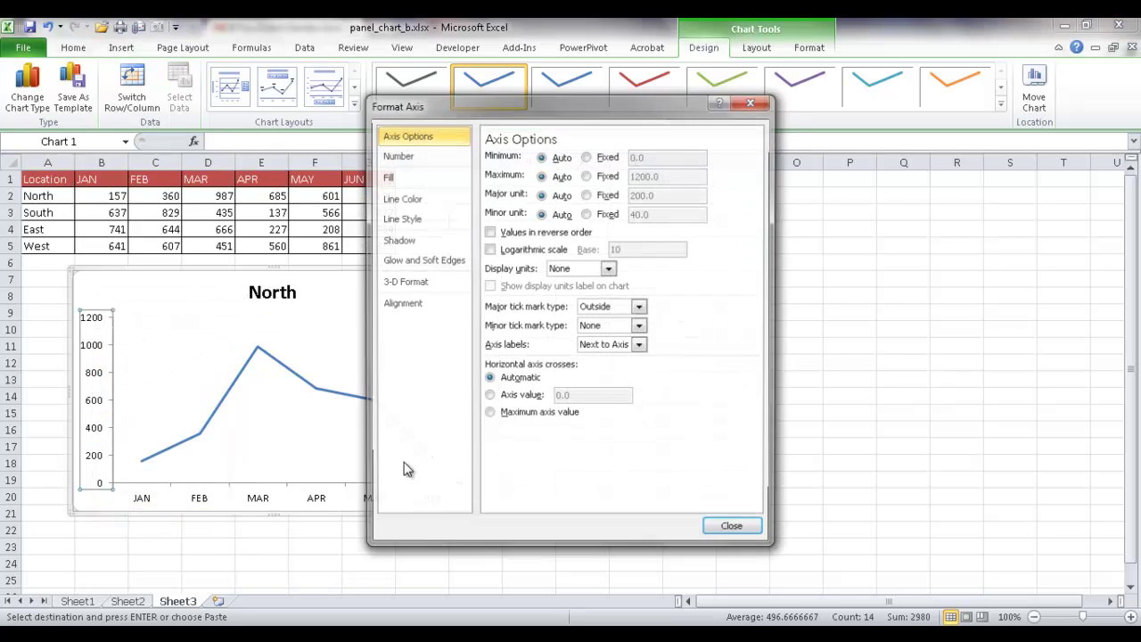
{"action": "left_click", "coordinate": [587, 176]}
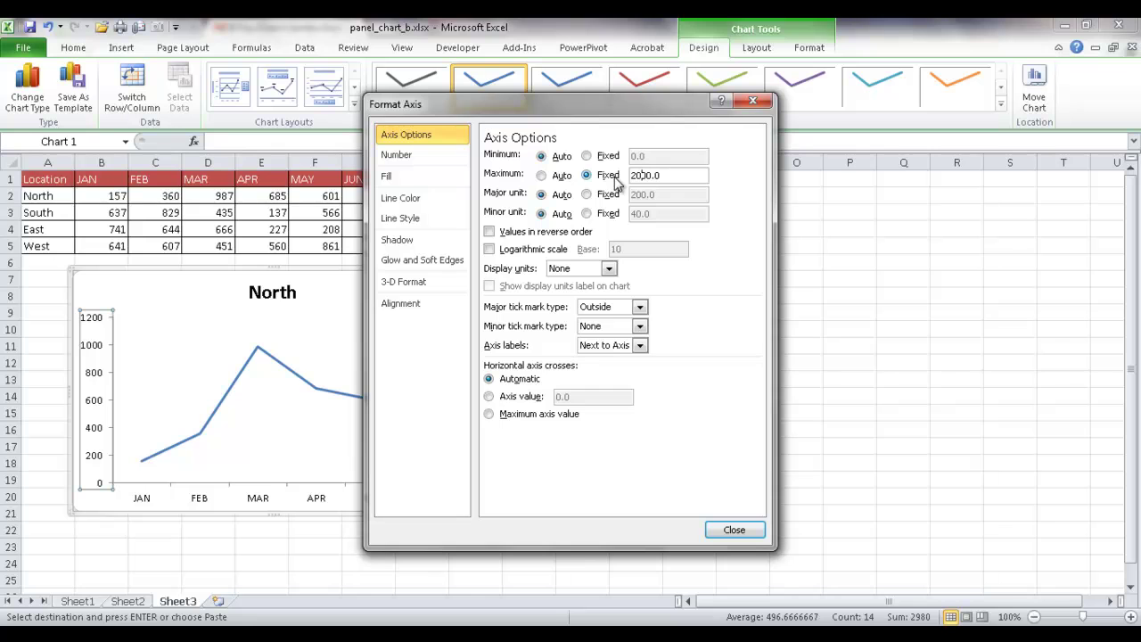
{"action": "left_click", "coordinate": [733, 530]}
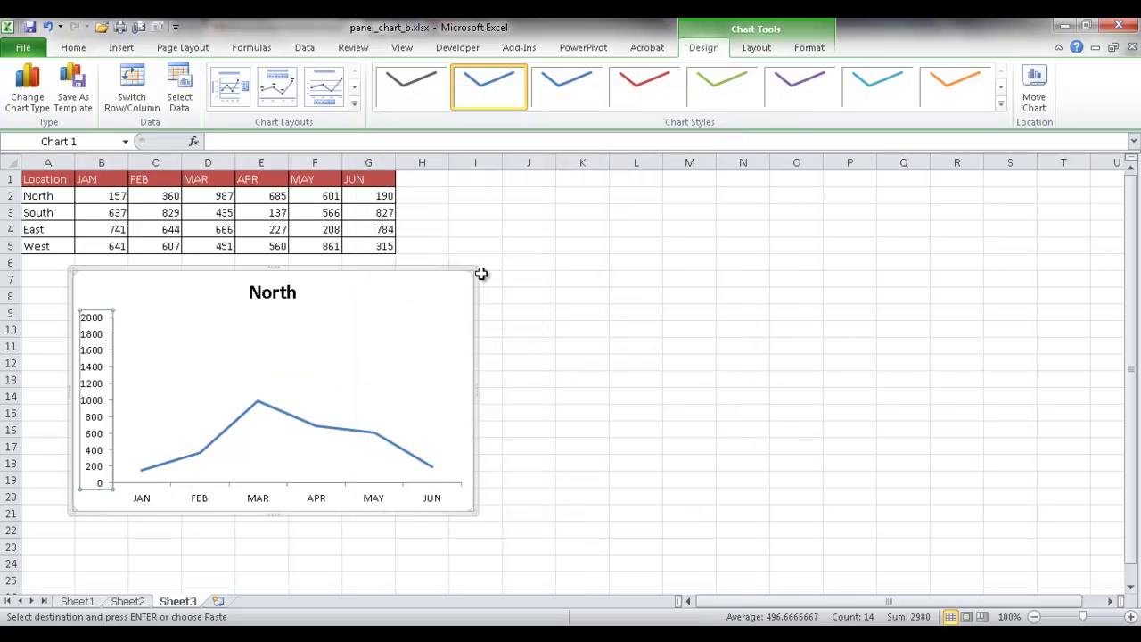
Shrink the North chart and position it below the table so it covers columns B to F and rows 8 to 16
{"action": "left_click_drag", "start_coordinate": [475, 267], "coordinate": [340, 312]}
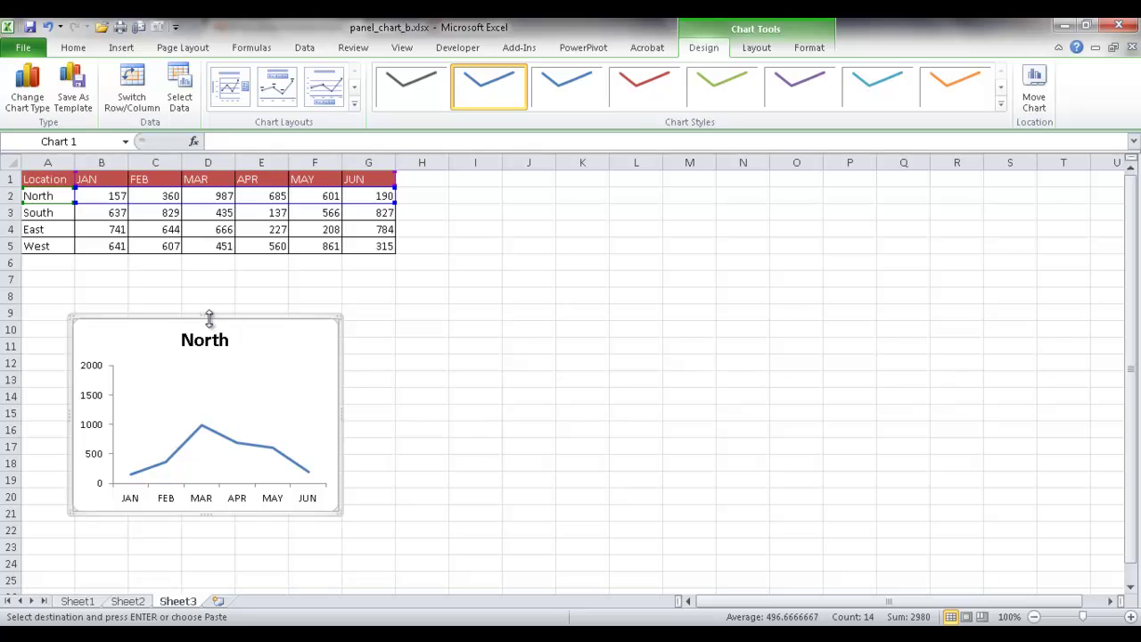
{"action": "mouse_move", "coordinate": [208, 318]}
{"action": "left_mouse_down"}
{"action": "mouse_move", "coordinate": [219, 365]}
{"action": "mouse_move", "coordinate": [224, 305]}
{"action": "left_mouse_up"}
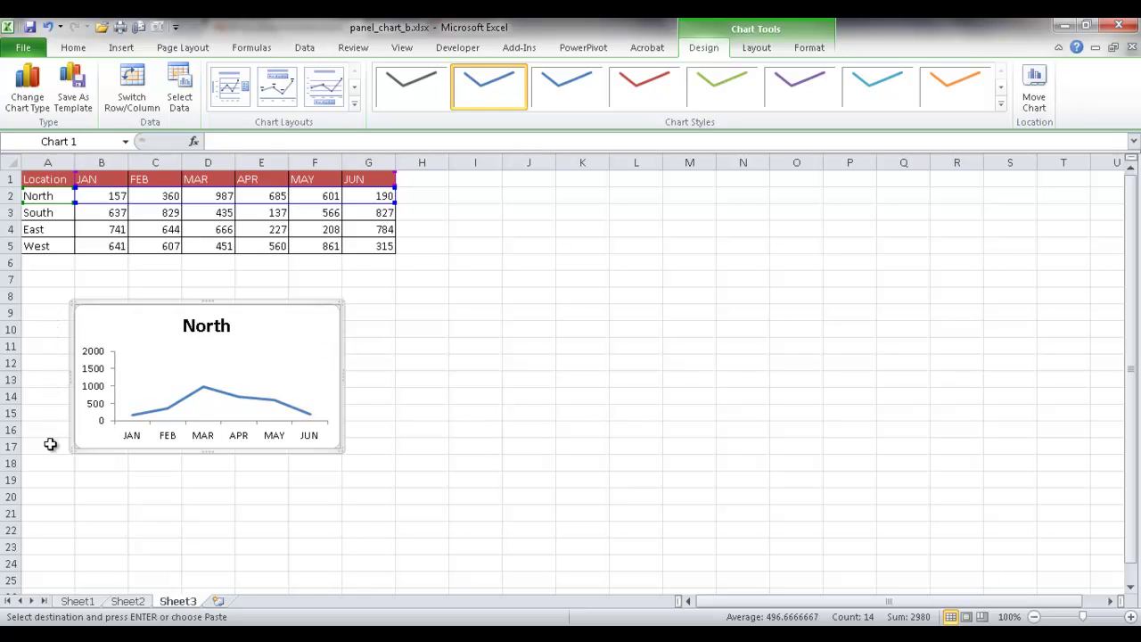
{"action": "left_click", "coordinate": [239, 481]}
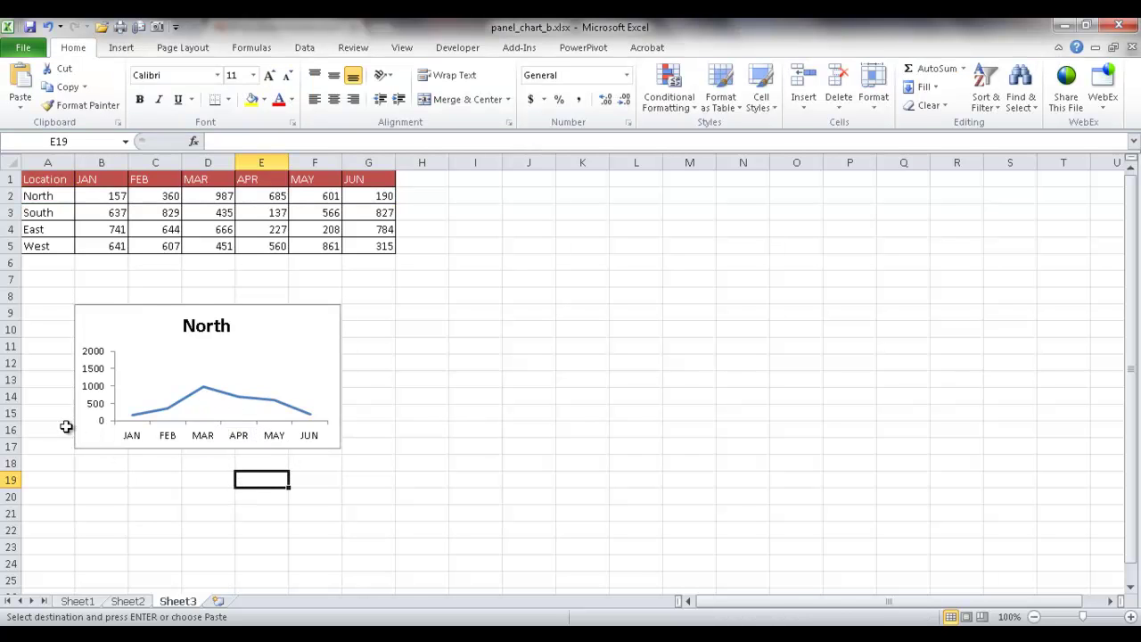
{"action": "left_click", "coordinate": [180, 440]}
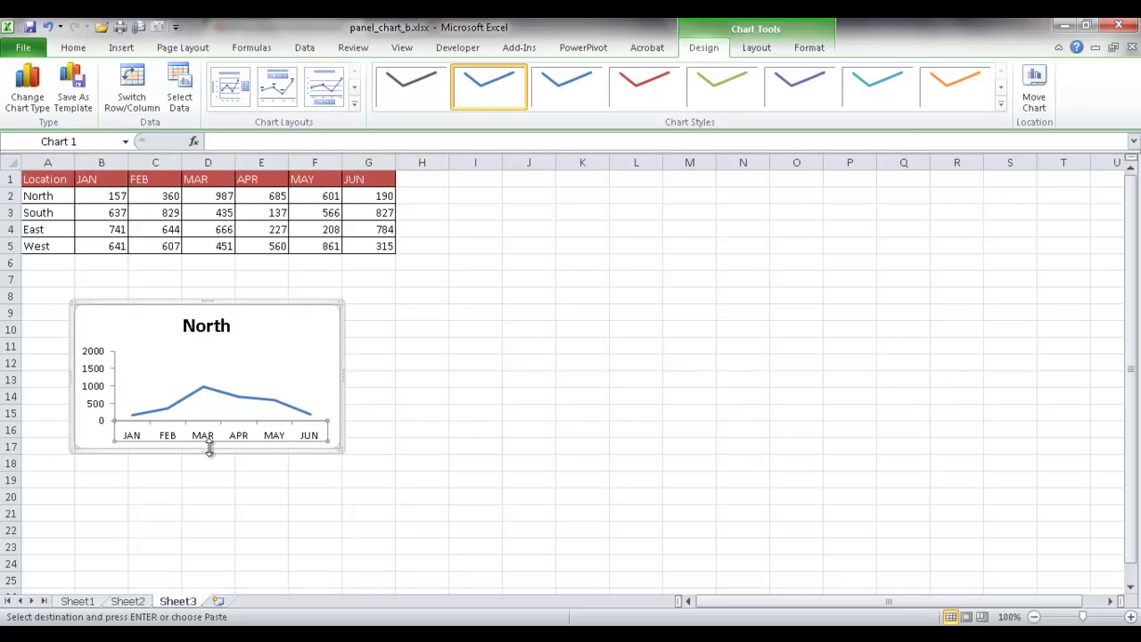
{"action": "left_click_drag", "start_coordinate": [211, 451], "coordinate": [208, 435]}
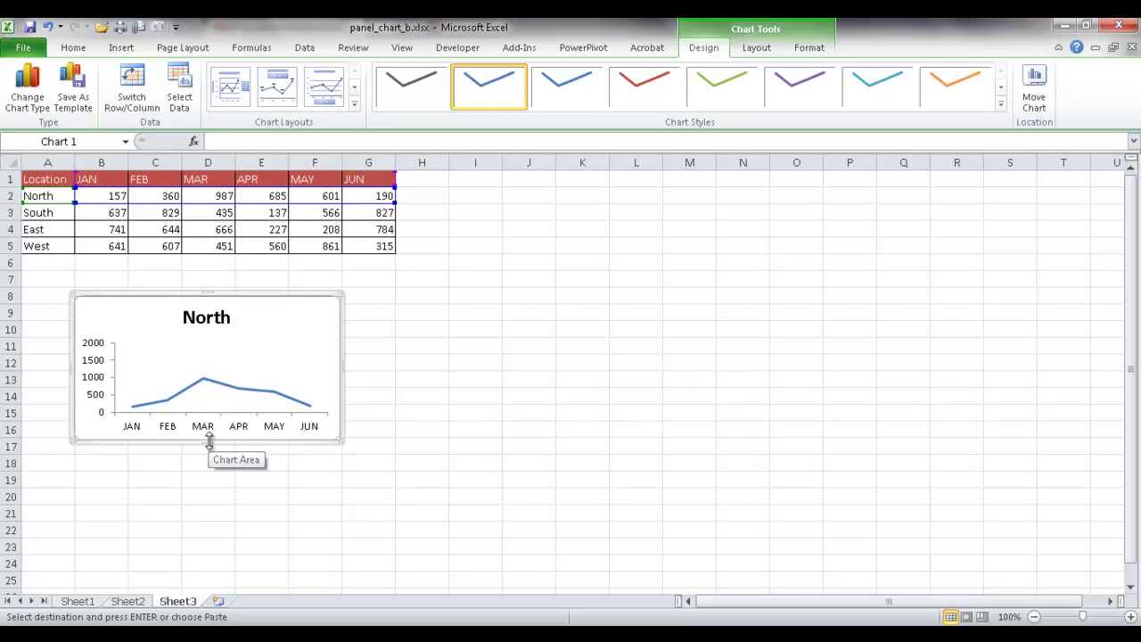
{"action": "left_click_drag", "start_coordinate": [208, 440], "coordinate": [210, 435]}
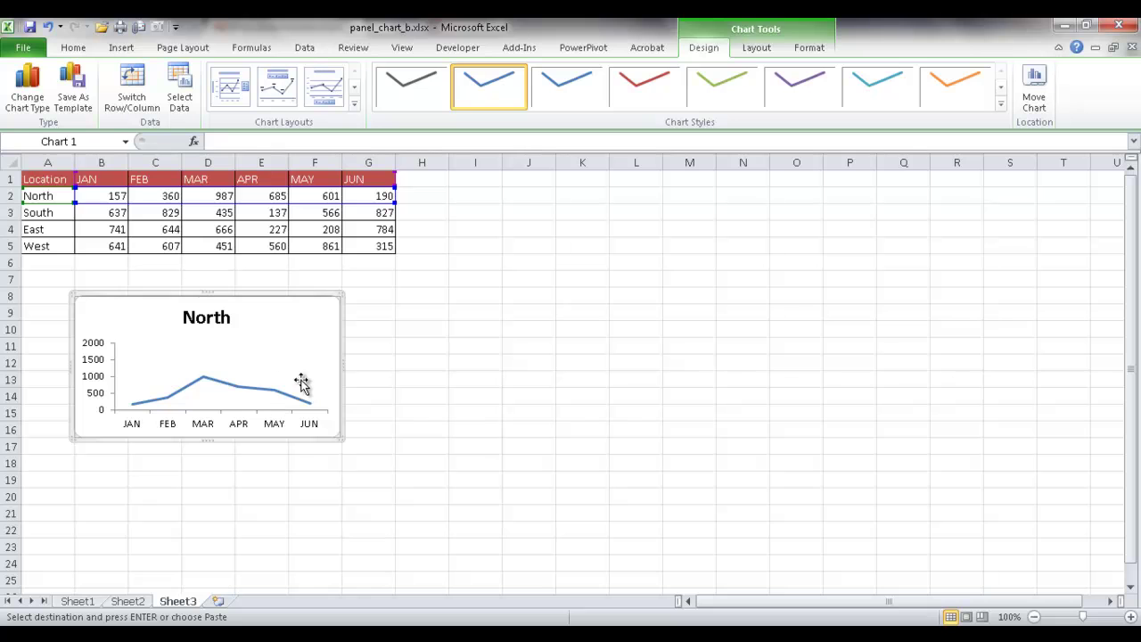
{"action": "mouse_move", "coordinate": [343, 365]}
{"action": "left_mouse_down"}
{"action": "mouse_move", "coordinate": [494, 371]}
{"action": "mouse_move", "coordinate": [350, 369]}
{"action": "left_mouse_up"}
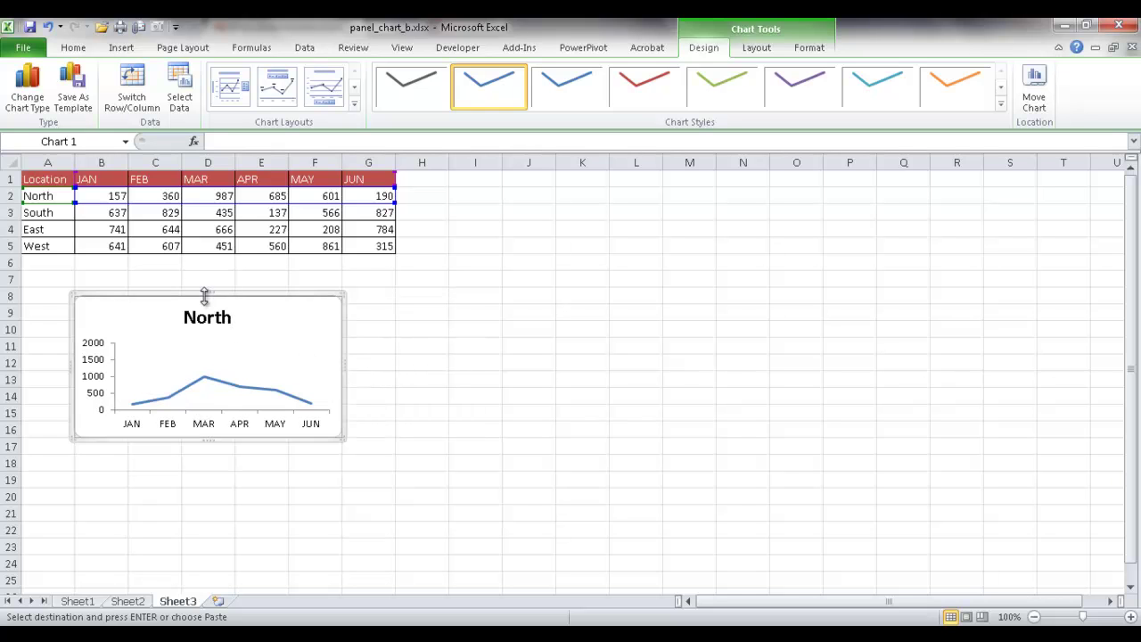
{"action": "left_click_drag", "start_coordinate": [205, 295], "coordinate": [203, 285]}
{"action": "left_click", "coordinate": [402, 377]}
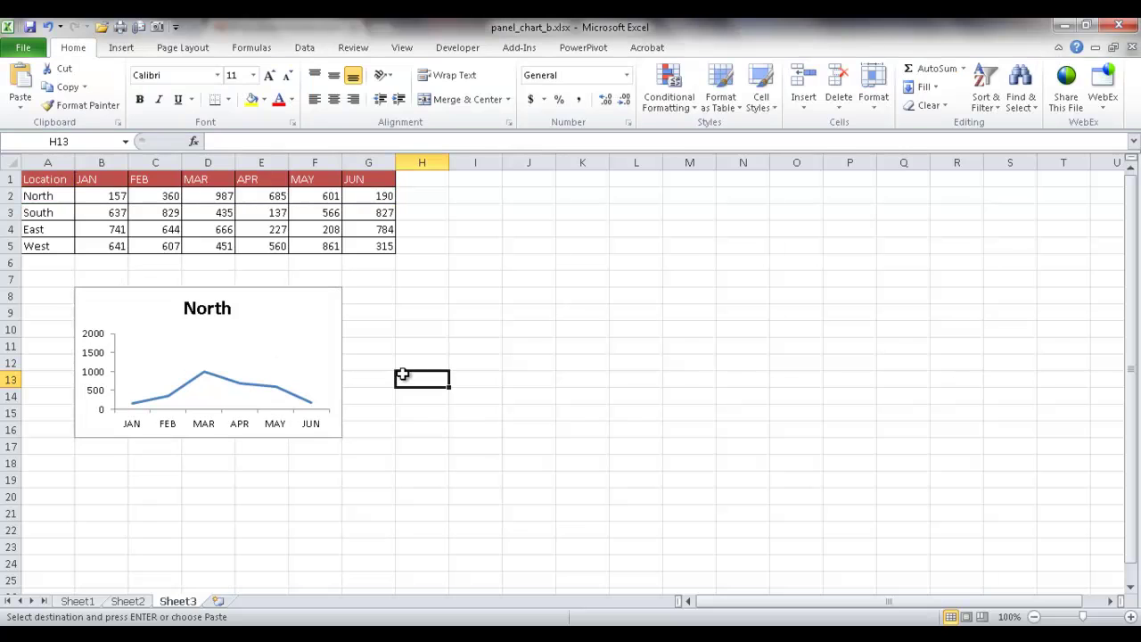
Duplicate the North chart on Sheet3 by pasting copies of it, and undo the last pasted copy
{"action": "left_click", "coordinate": [290, 326]}
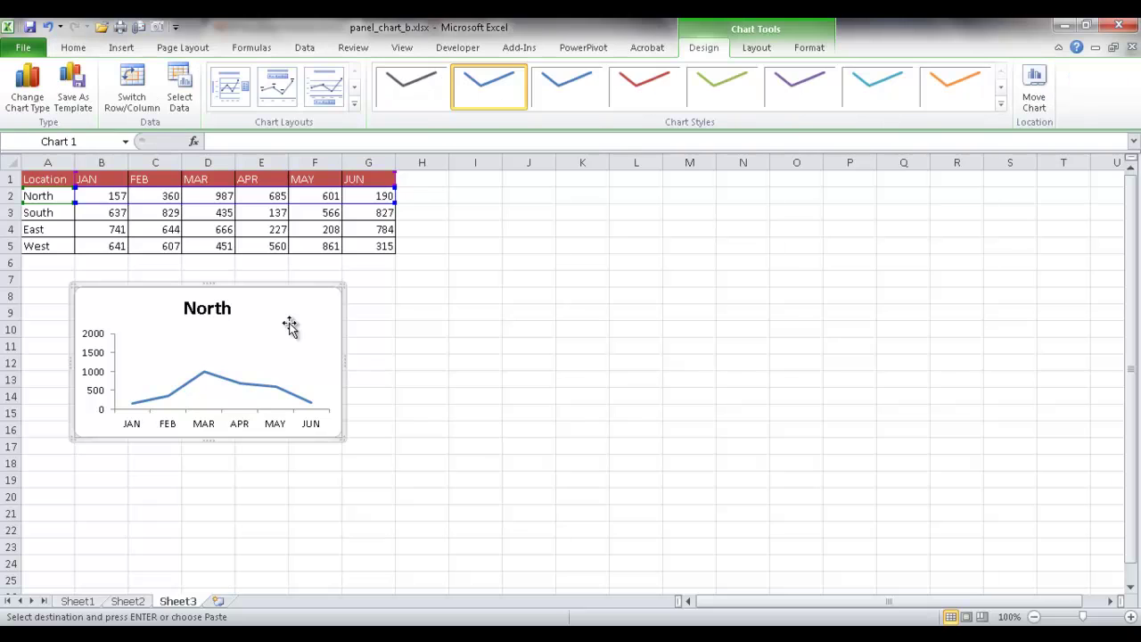
{"action": "key", "text": "ctrl+v"}
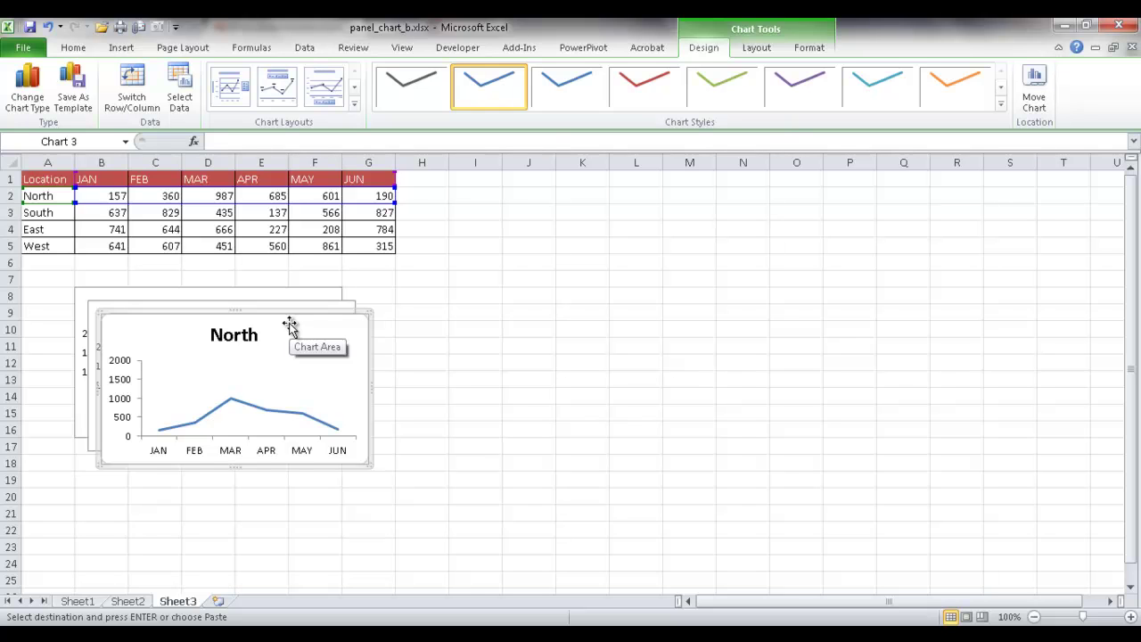
{"action": "key", "text": "ctrl+v"}
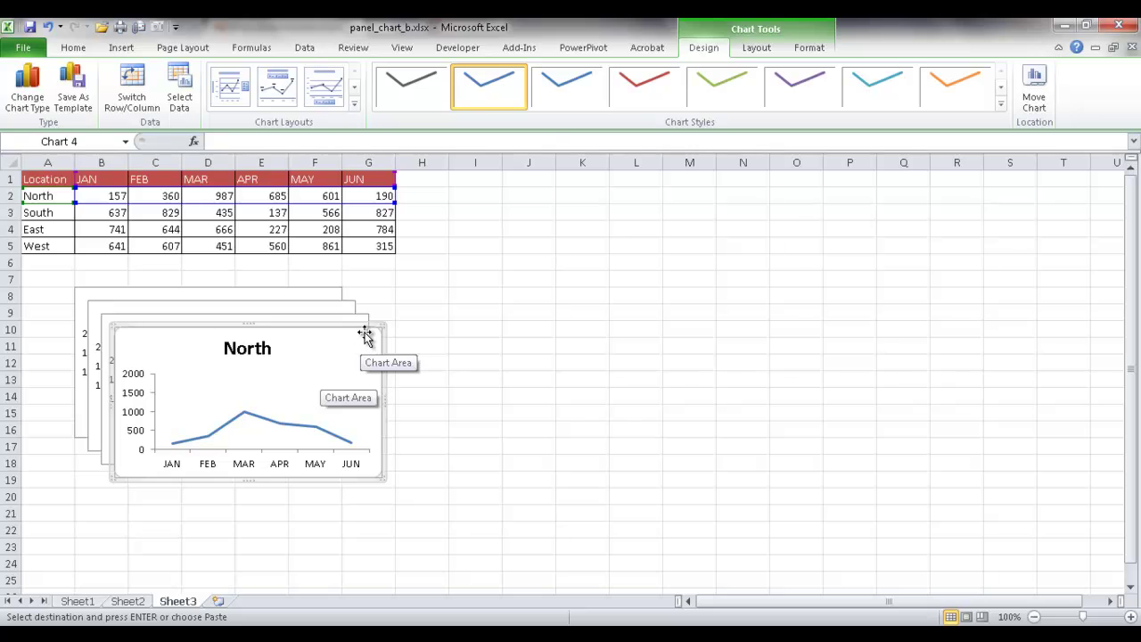
{"action": "key", "text": "ctrl+z"}
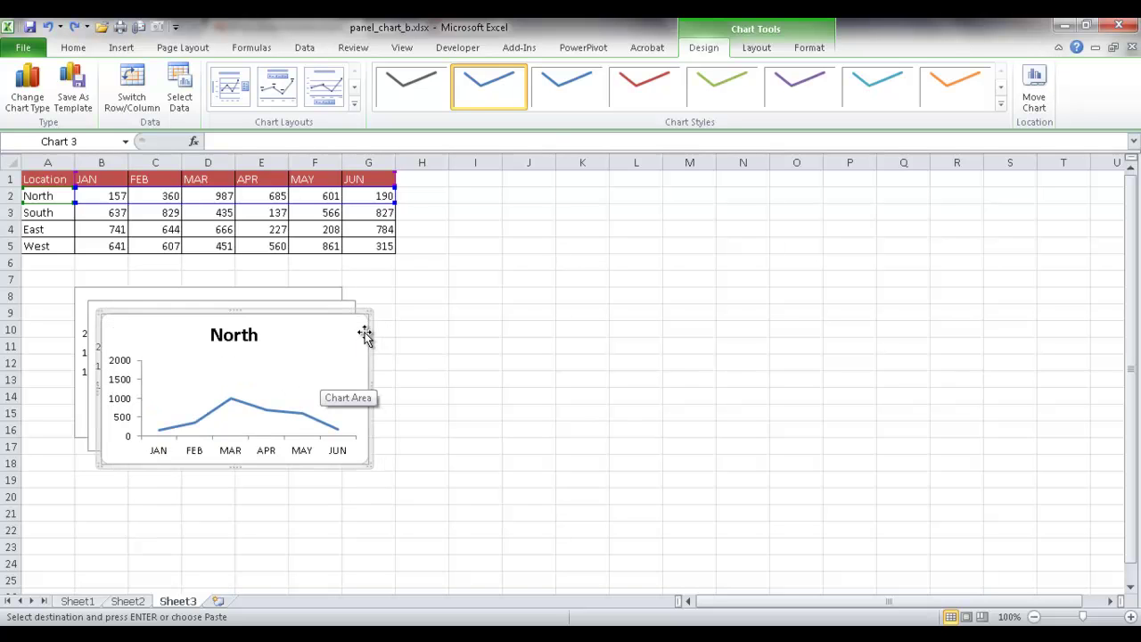
Undo the last pasted chart copy and place the remaining copy beside the North chart, covering columns G to K and rows 8 to 16
{"action": "key", "text": "ctrl+z"}
{"action": "left_click_drag", "start_coordinate": [208, 309], "coordinate": [466, 284]}
{"action": "left_click", "coordinate": [453, 478]}
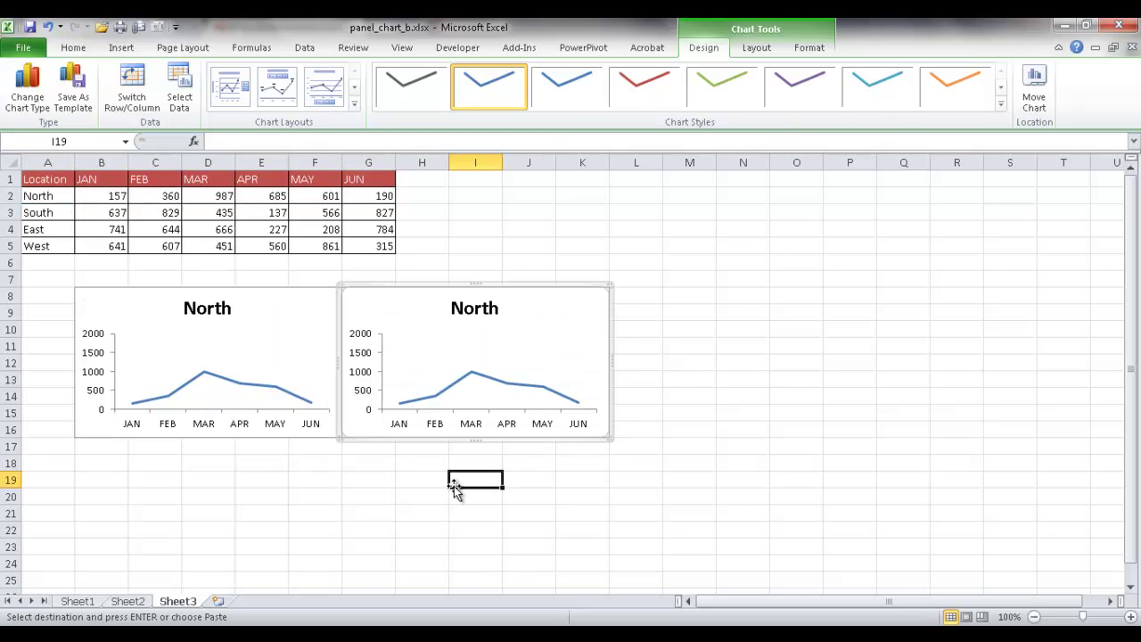
Set the axis labels of the second chart's vertical axis to None
{"action": "left_click", "coordinate": [364, 359]}
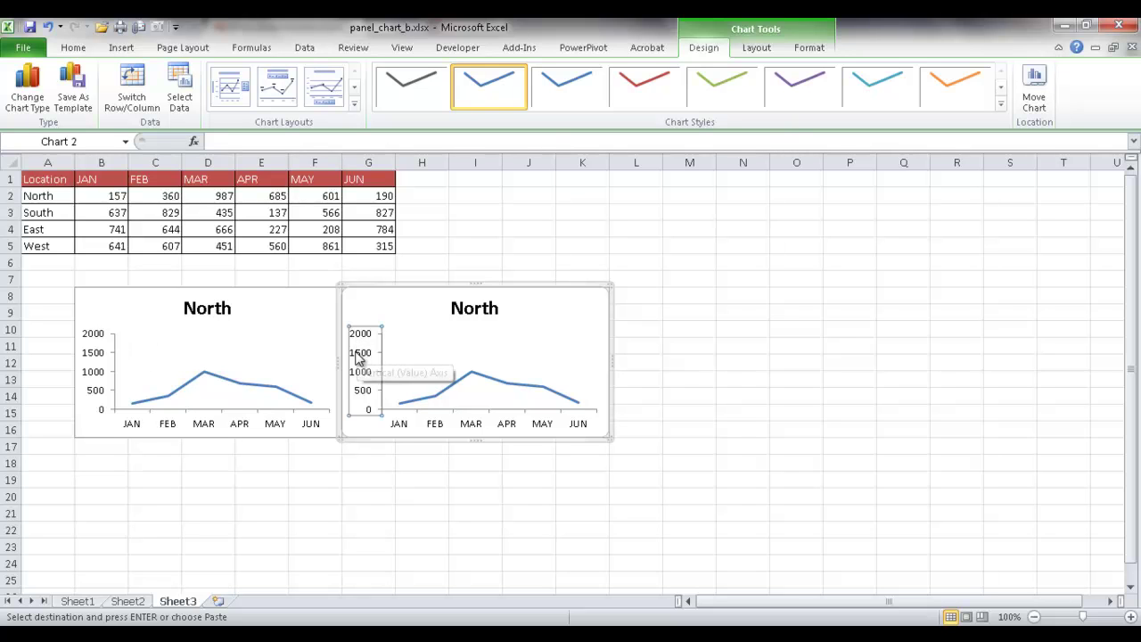
{"action": "right_click", "coordinate": [363, 360]}
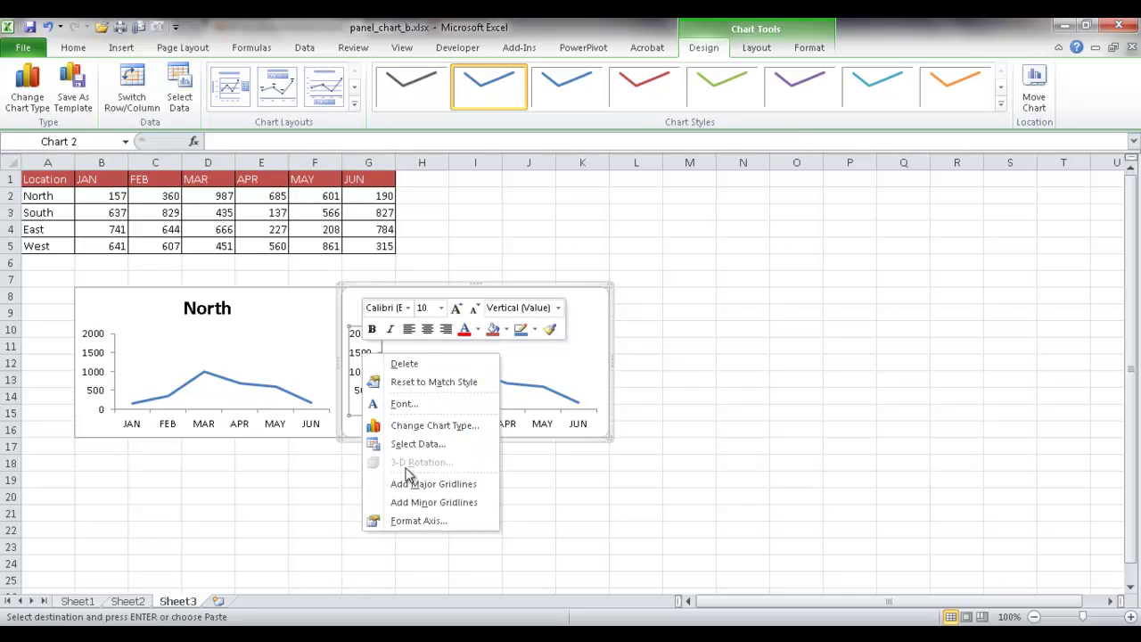
{"action": "left_click", "coordinate": [411, 519]}
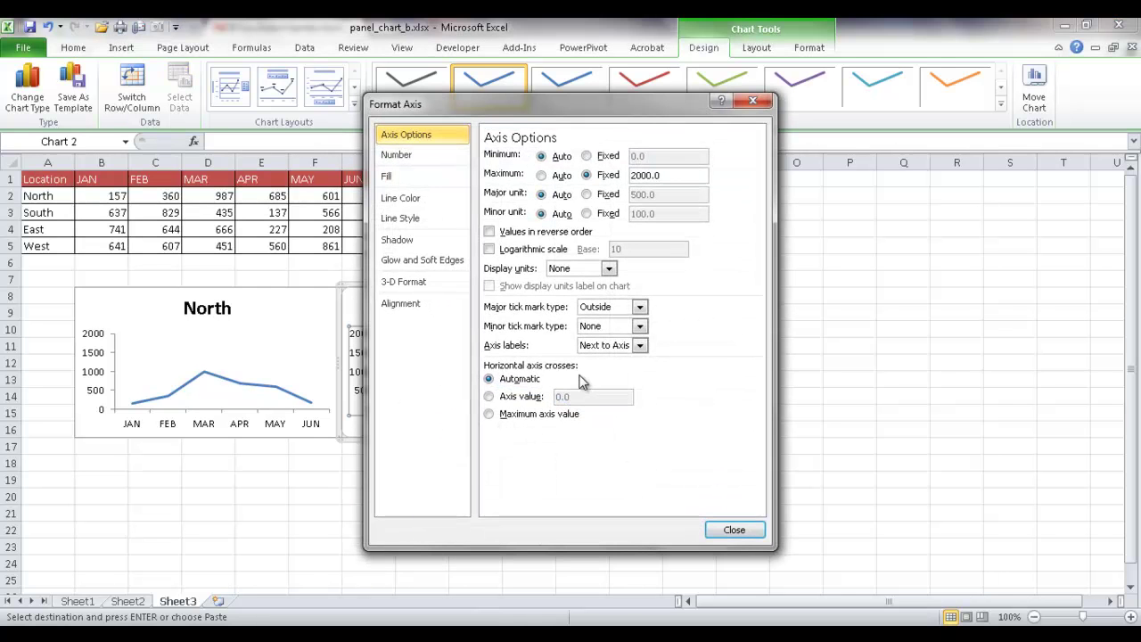
{"action": "left_click", "coordinate": [640, 348]}
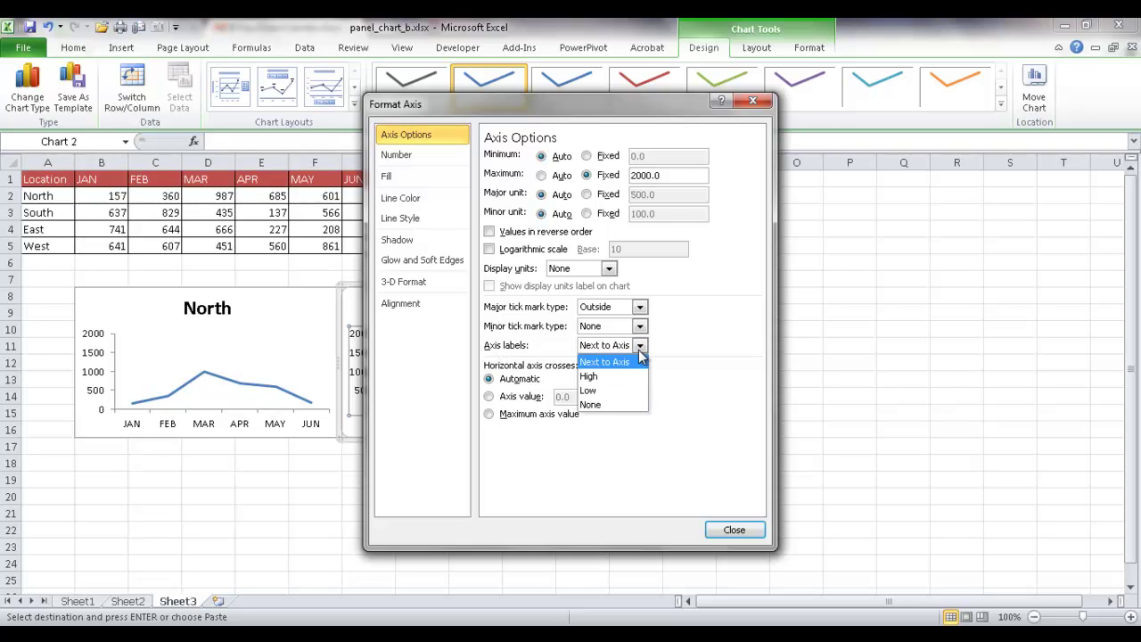
{"action": "left_click", "coordinate": [601, 405]}
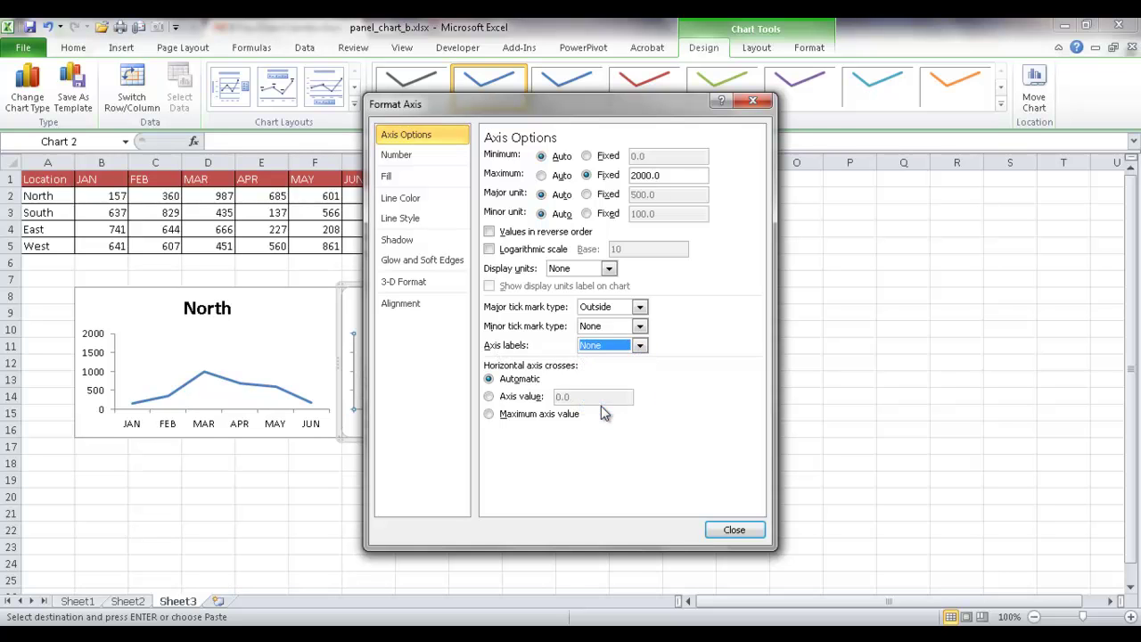
{"action": "left_click_drag", "start_coordinate": [596, 107], "coordinate": [801, 97]}
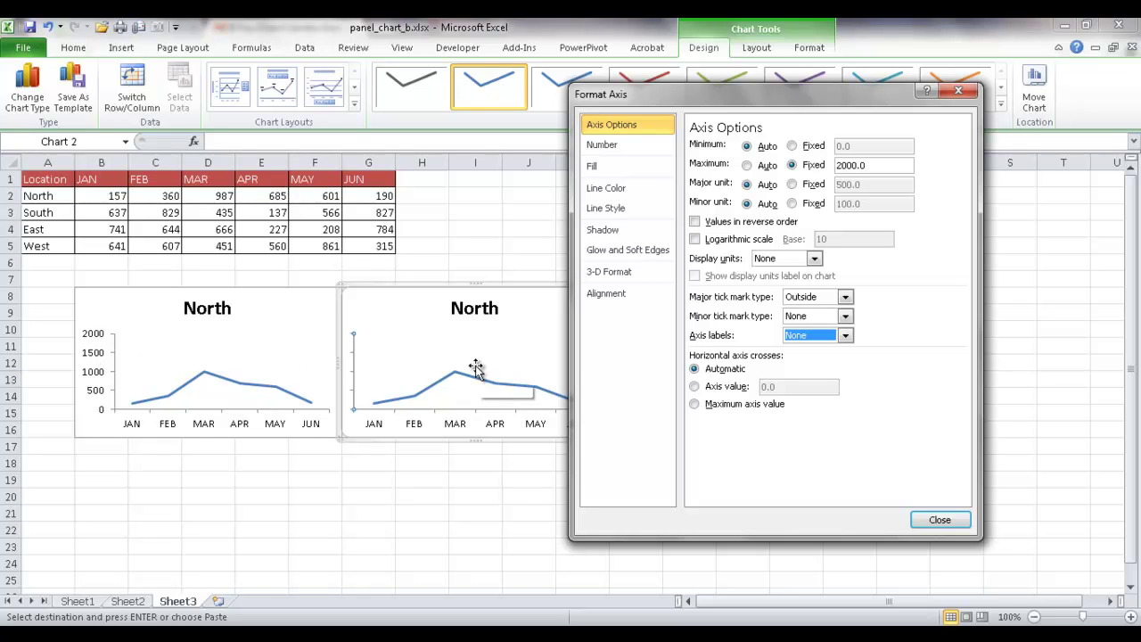
{"action": "left_click", "coordinate": [943, 522]}
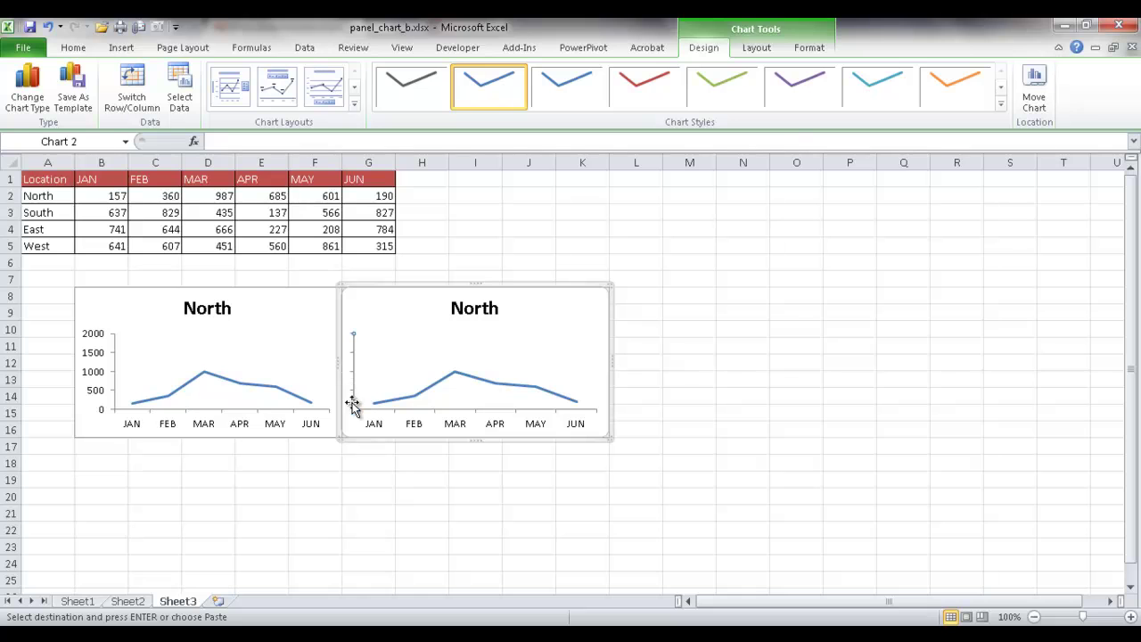
Paste two copies of the second chart without axis labels and move one of them aside
{"action": "left_click", "coordinate": [580, 287]}
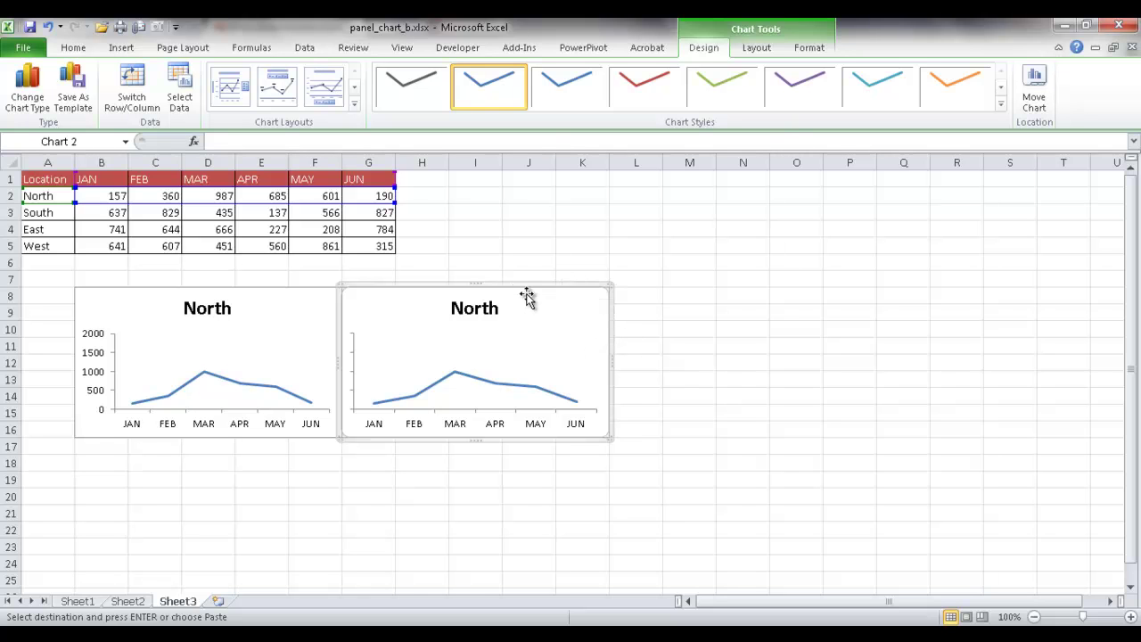
{"action": "key", "text": "ctrl+v"}
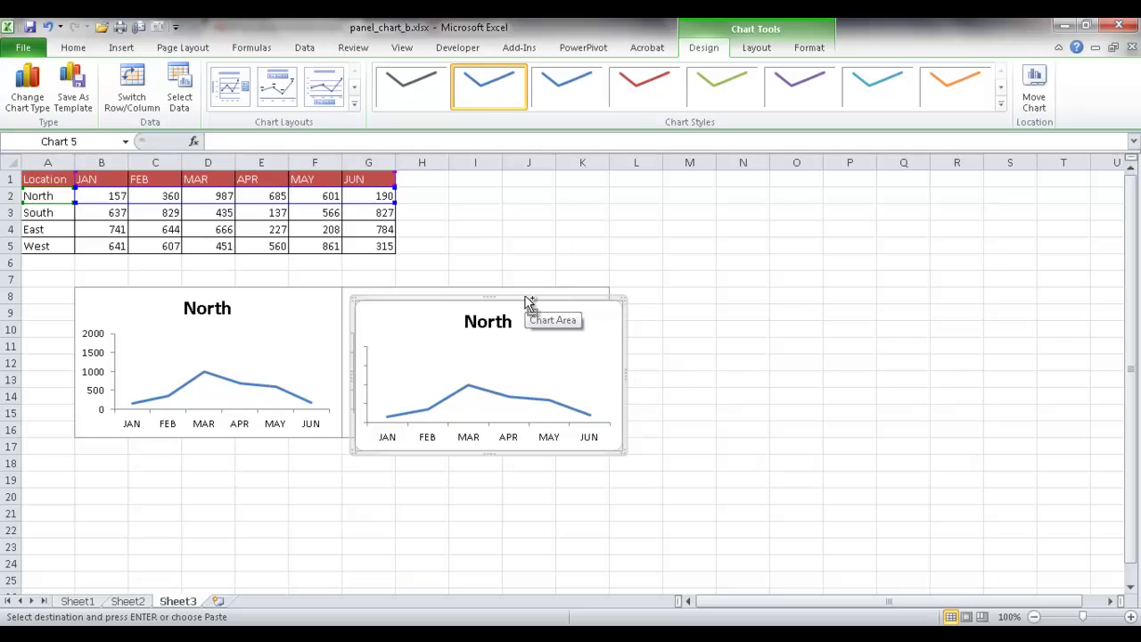
{"action": "left_click_drag", "start_coordinate": [523, 351], "coordinate": [812, 441]}
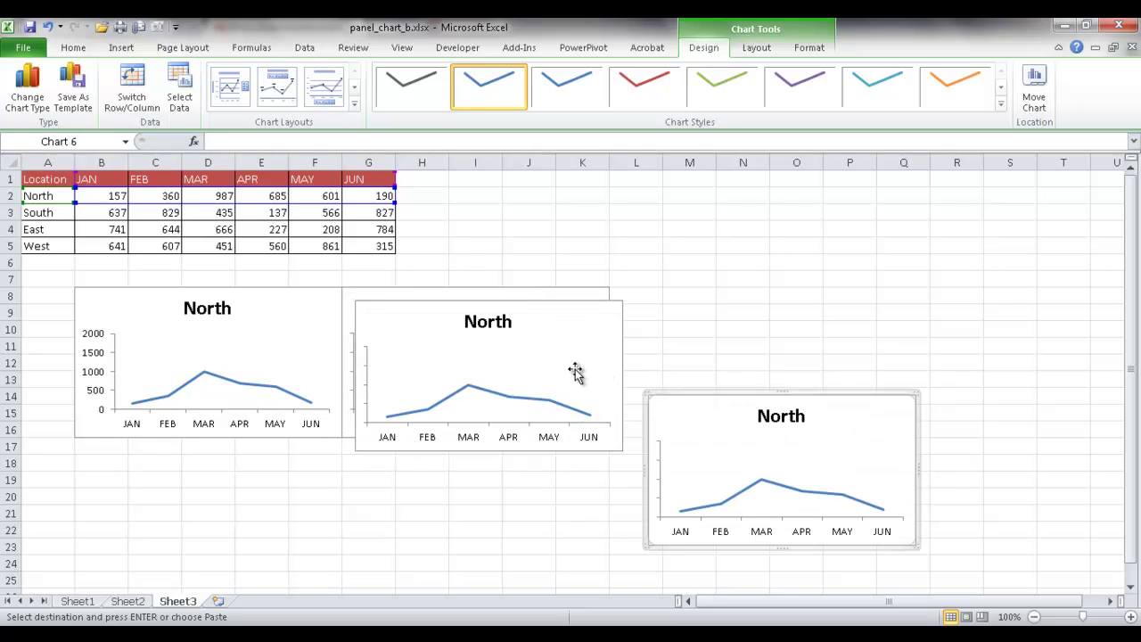
Line up the two pasted charts after the second one, covering columns L to P and Q to U in rows 8 to 16
{"action": "left_click", "coordinate": [535, 356]}
{"action": "left_click_drag", "start_coordinate": [536, 356], "coordinate": [535, 357]}
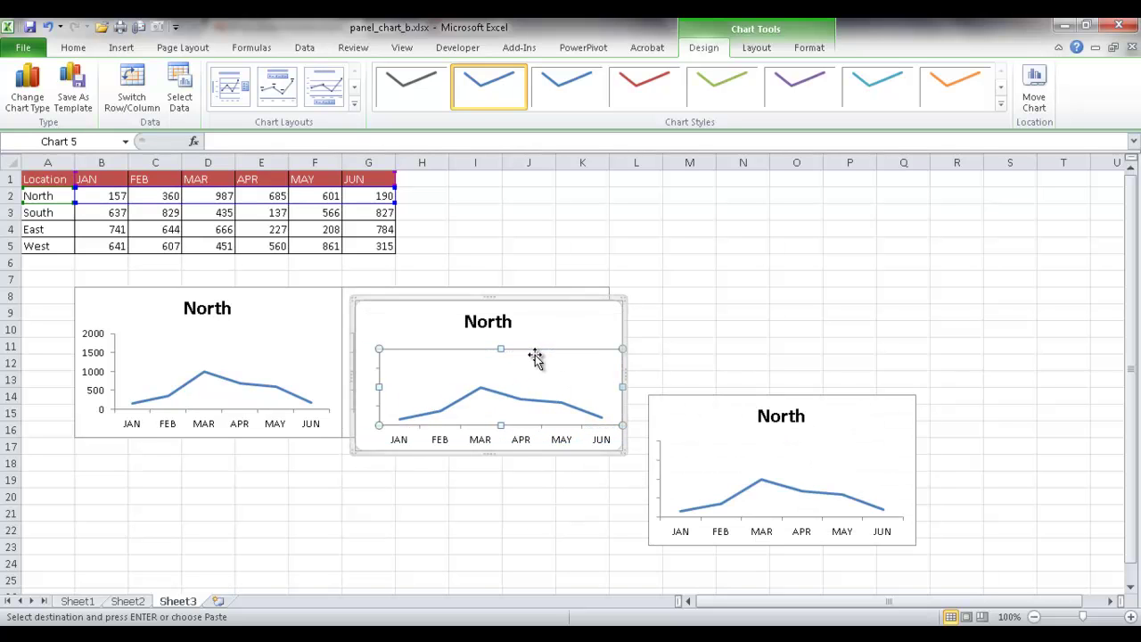
{"action": "key", "text": "ctrl+z"}
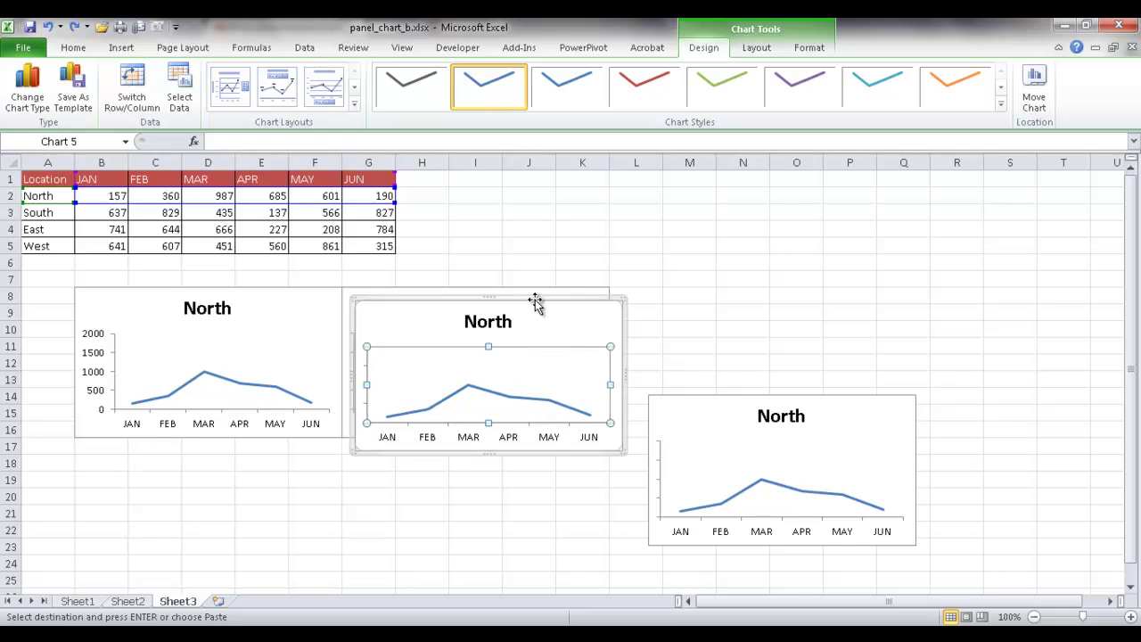
{"action": "left_click_drag", "start_coordinate": [535, 302], "coordinate": [783, 289]}
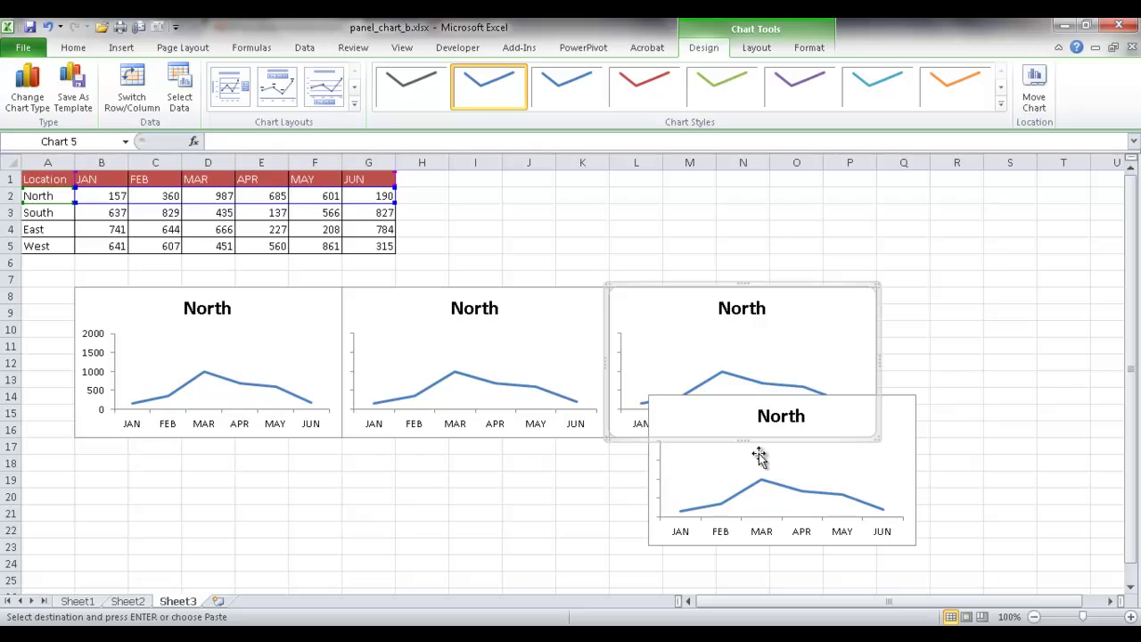
{"action": "left_click", "coordinate": [903, 416]}
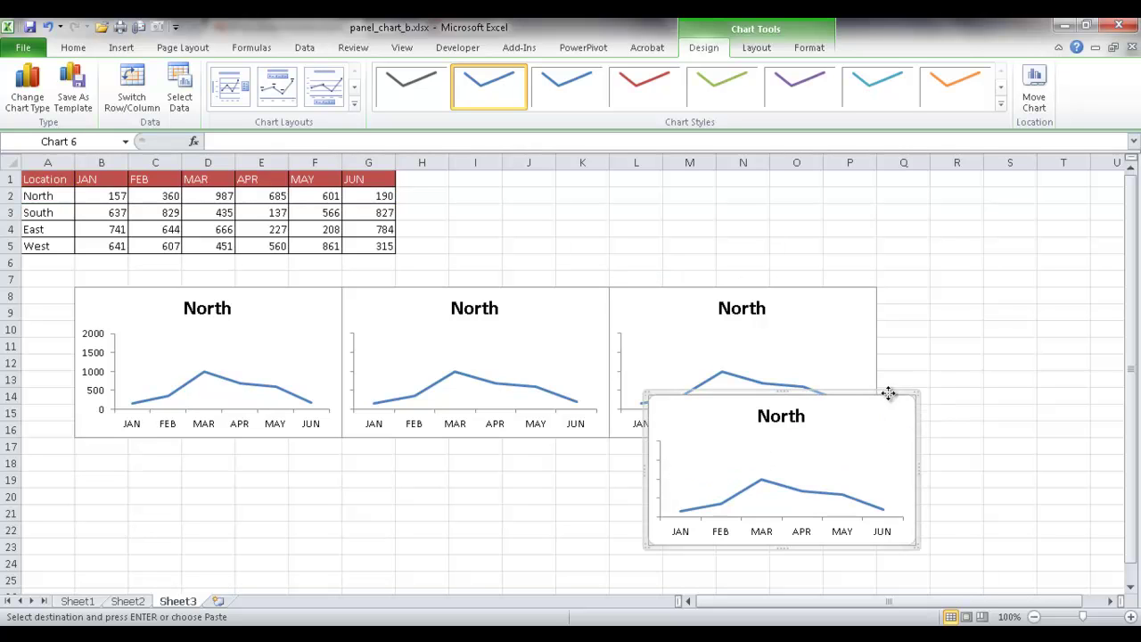
{"action": "left_click_drag", "start_coordinate": [888, 396], "coordinate": [529, 287]}
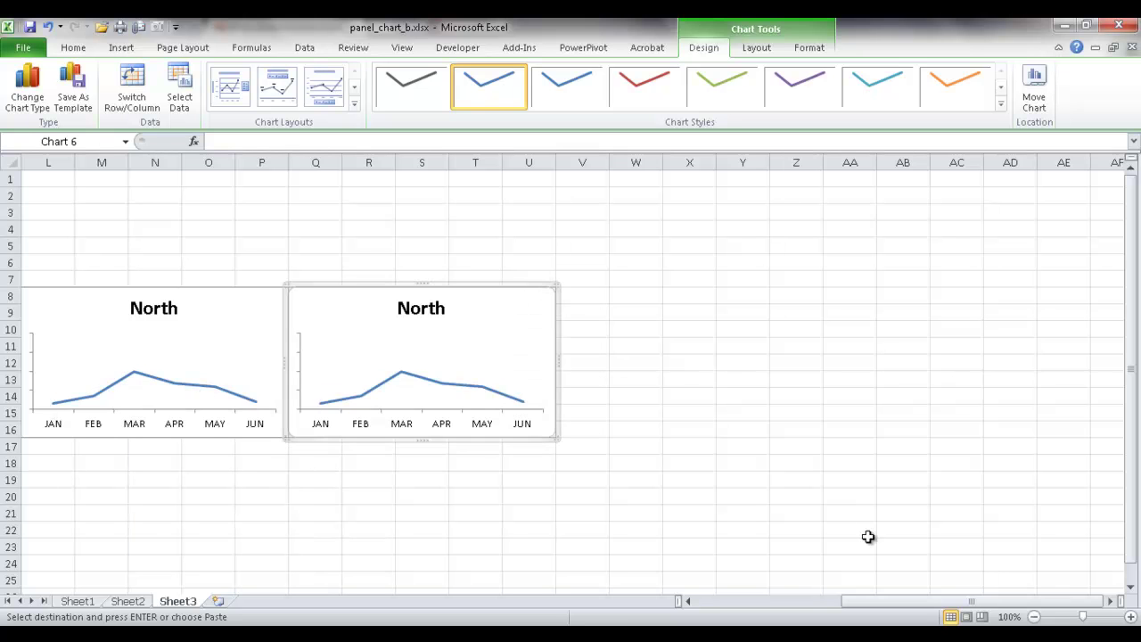
{"action": "left_click_drag", "start_coordinate": [864, 601], "coordinate": [720, 601]}
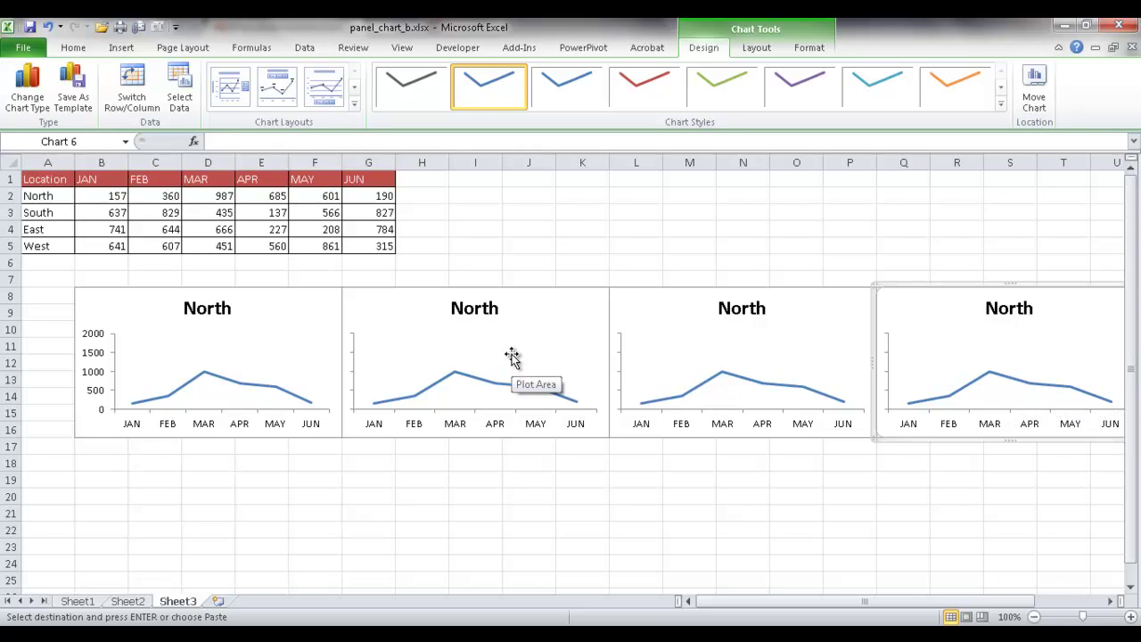
Shift the second chart's series name and values from the North row to the South row
{"action": "left_click", "coordinate": [550, 344]}
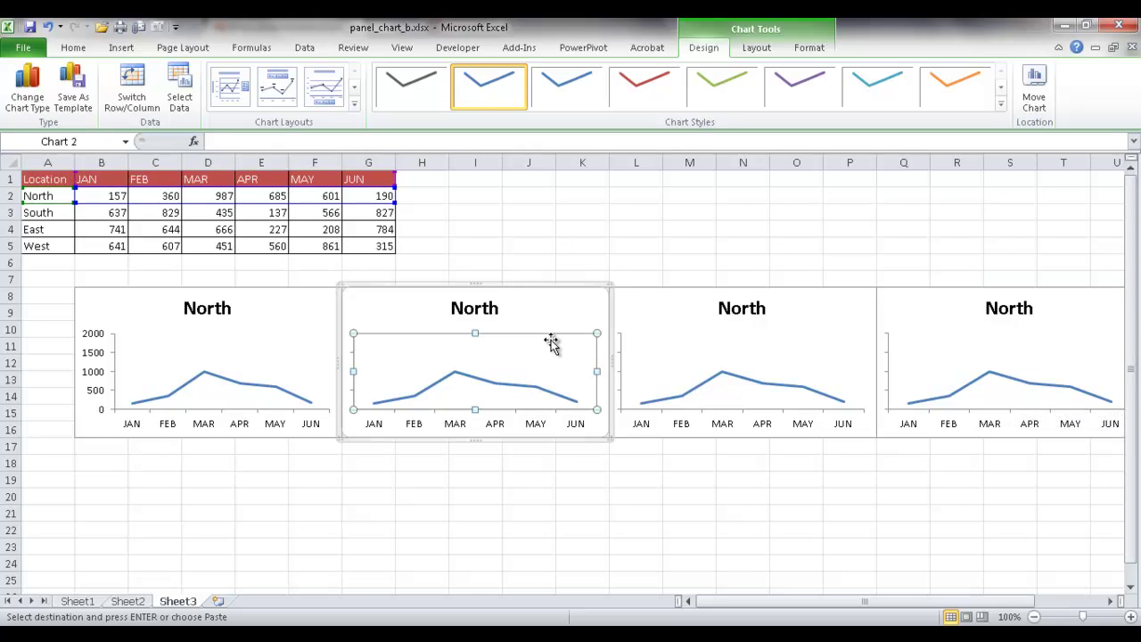
{"action": "left_click", "coordinate": [553, 310]}
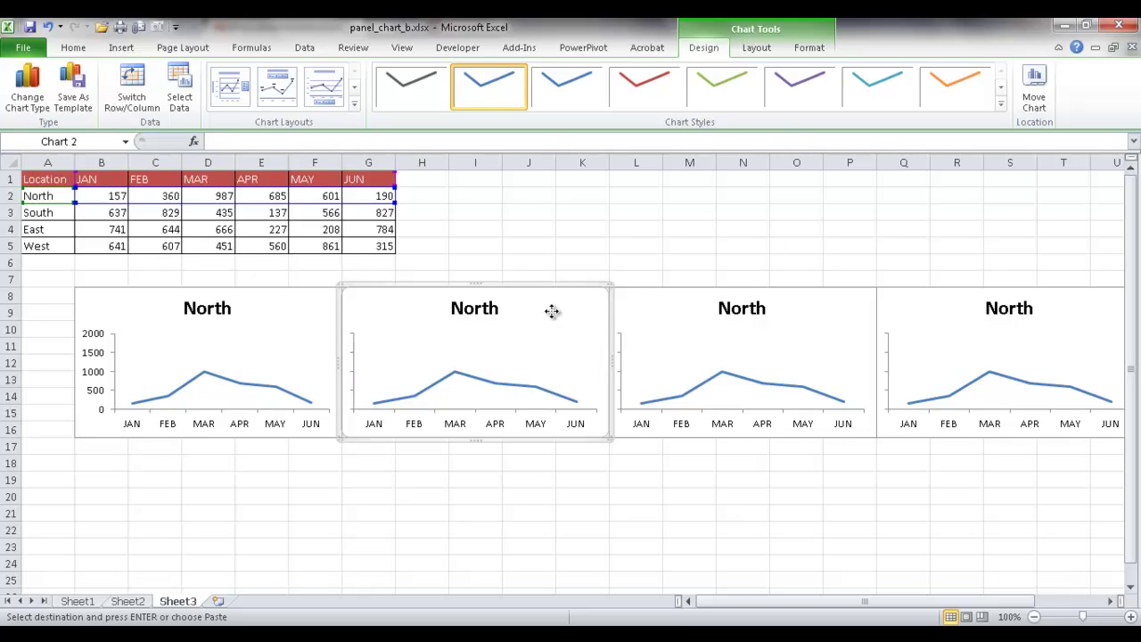
{"action": "left_click", "coordinate": [540, 343]}
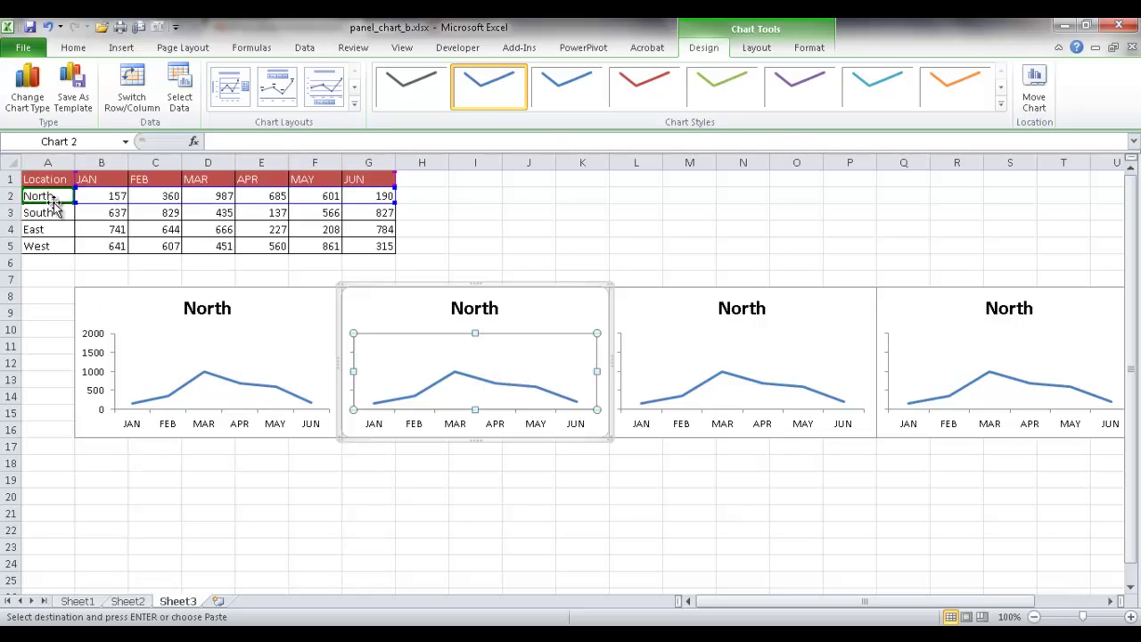
{"action": "key", "text": "Escape"}
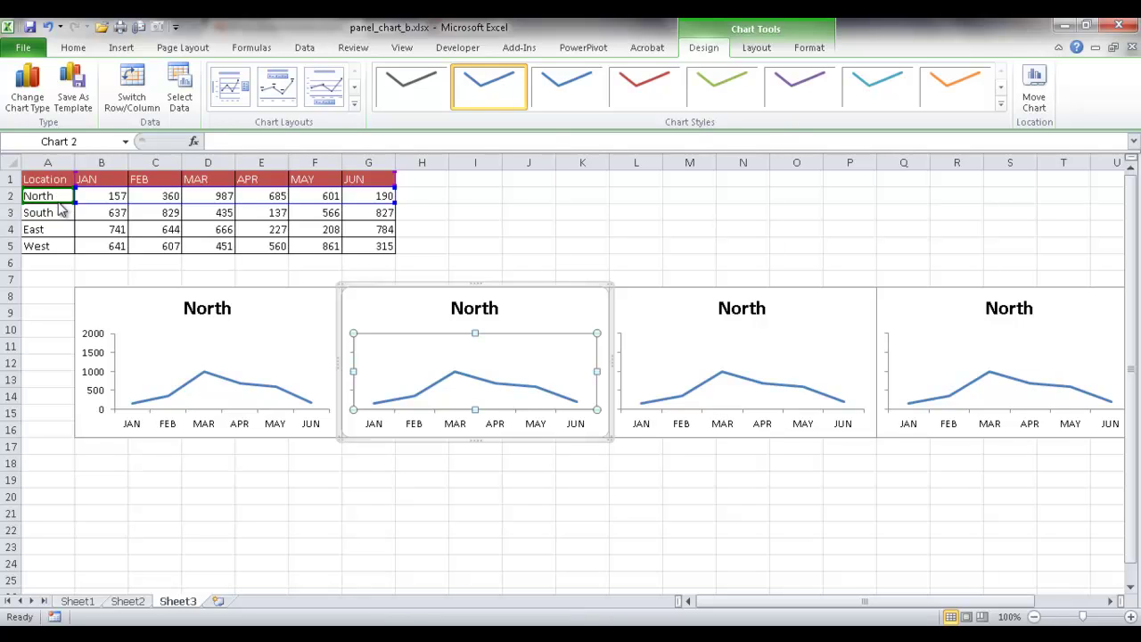
{"action": "left_click_drag", "start_coordinate": [58, 214], "coordinate": [61, 220]}
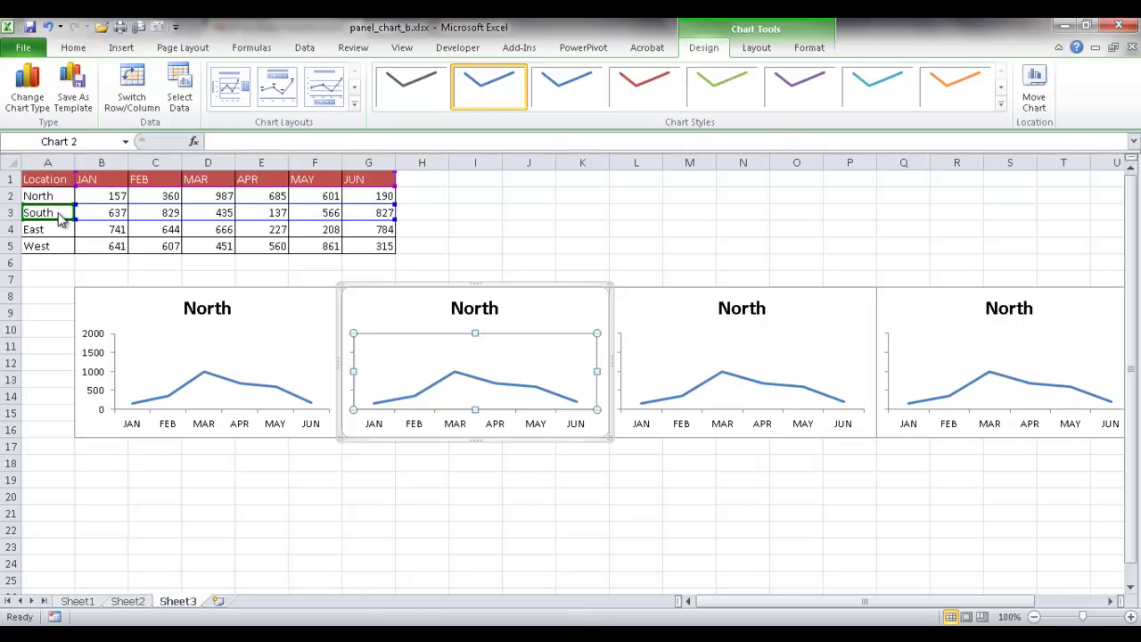
{"action": "left_click_drag", "start_coordinate": [60, 221], "coordinate": [60, 219]}
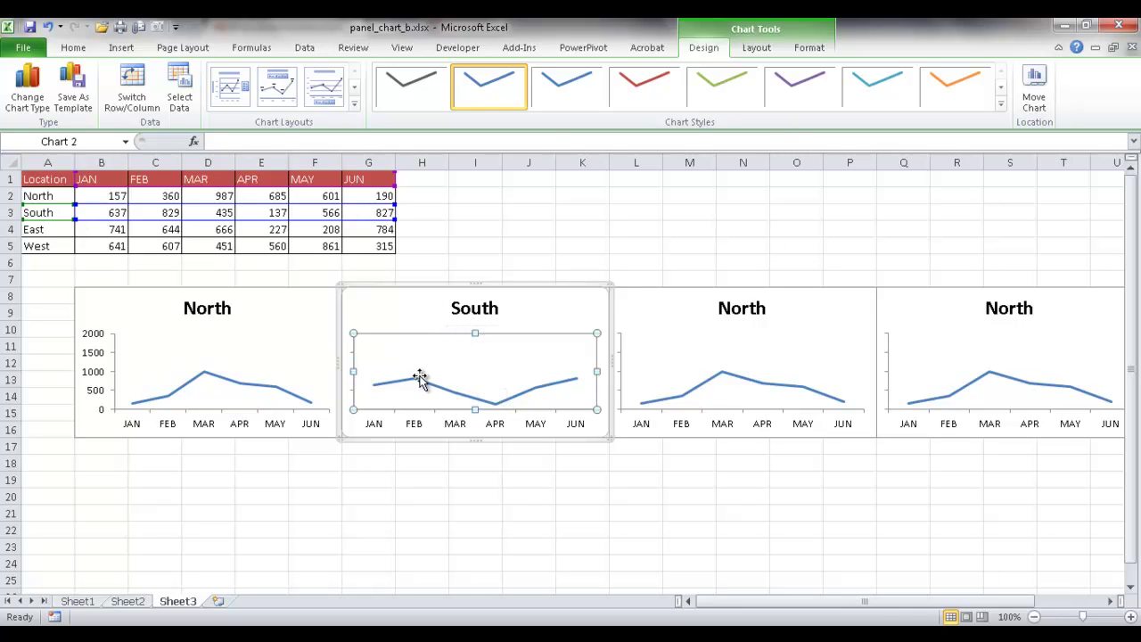
Shift the third chart's source data to the East row and the fourth chart's source data to the West row
{"action": "left_click", "coordinate": [763, 343]}
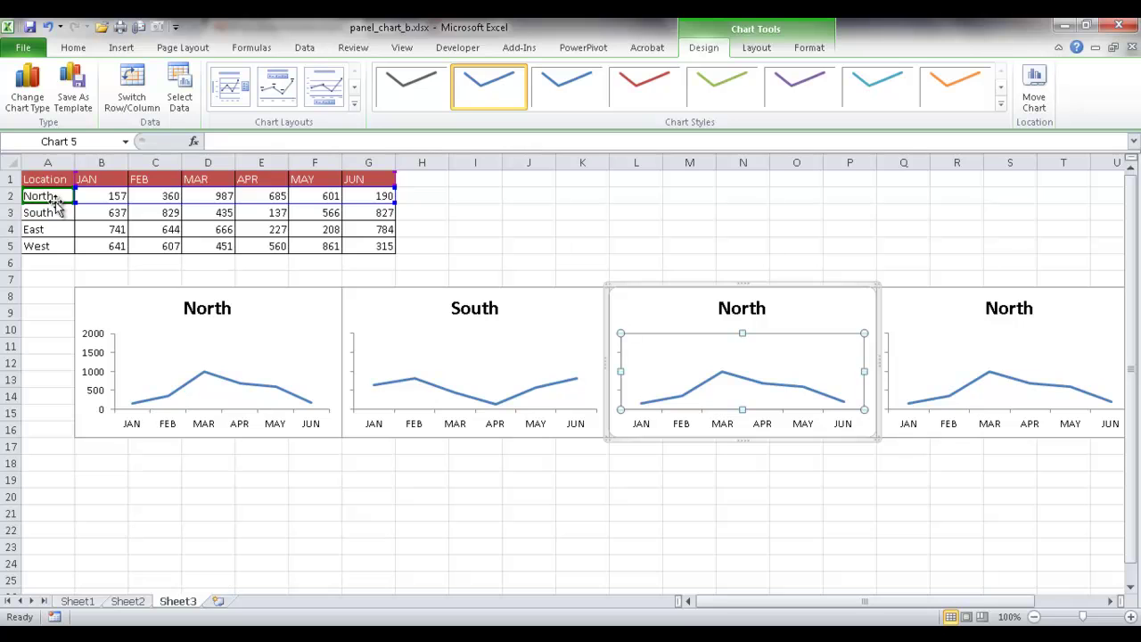
{"action": "left_click_drag", "start_coordinate": [58, 210], "coordinate": [63, 229]}
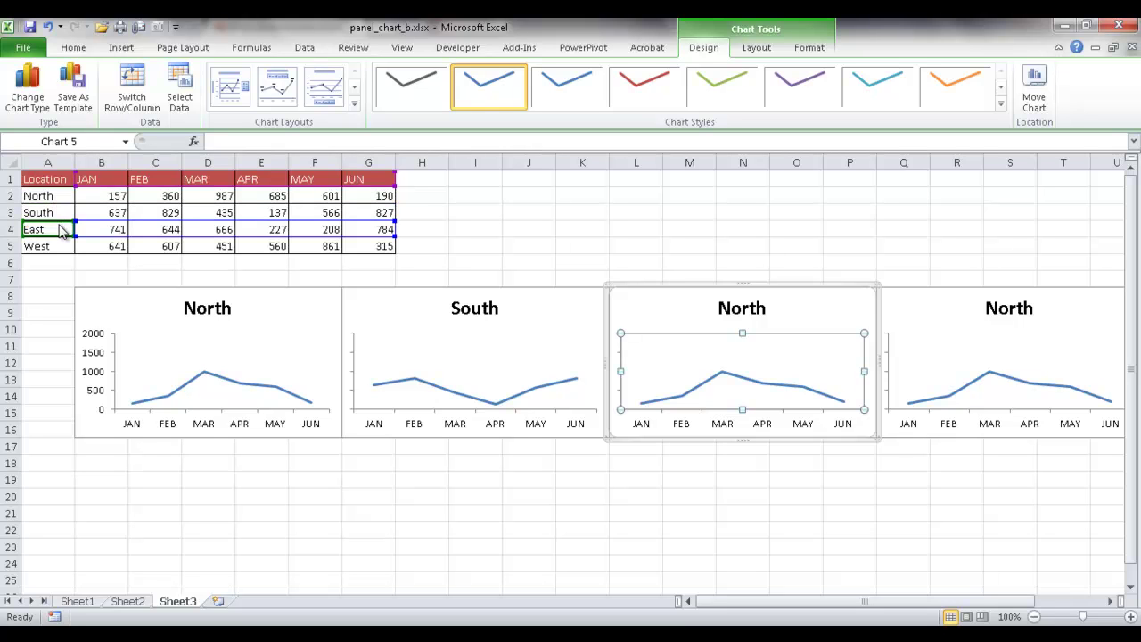
{"action": "left_click", "coordinate": [966, 362]}
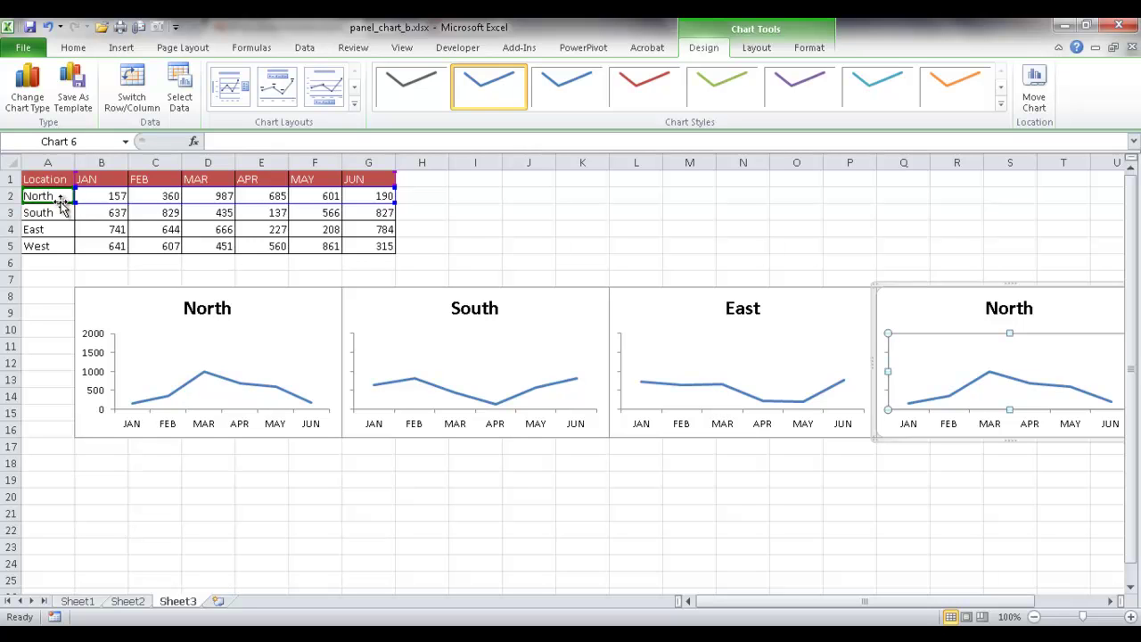
{"action": "left_click_drag", "start_coordinate": [62, 203], "coordinate": [66, 251]}
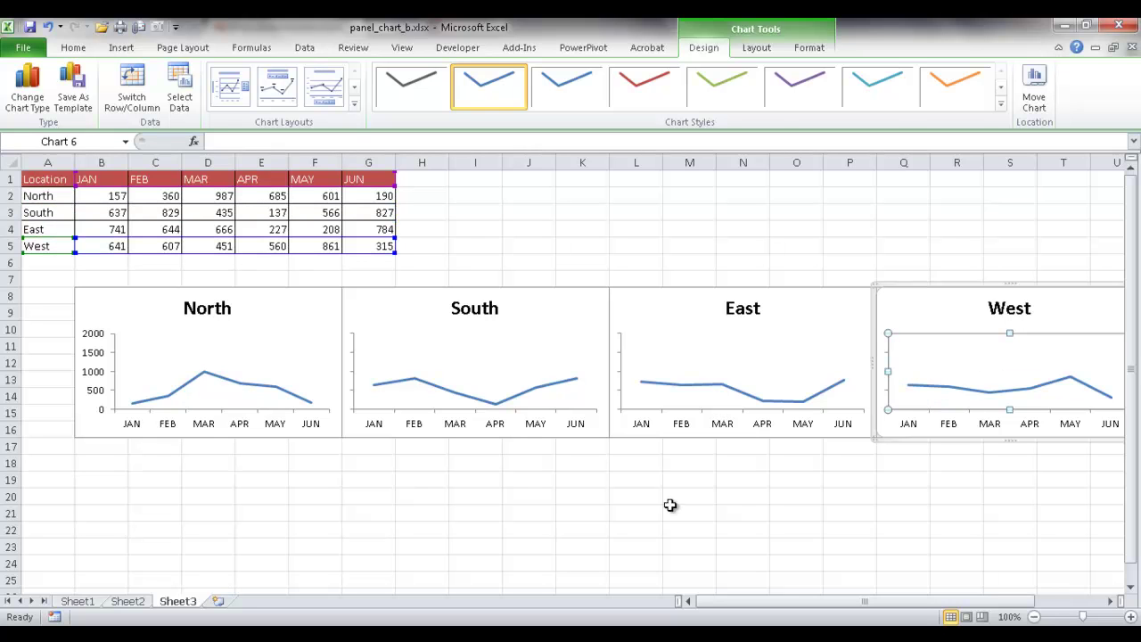
{"action": "left_click", "coordinate": [763, 535]}
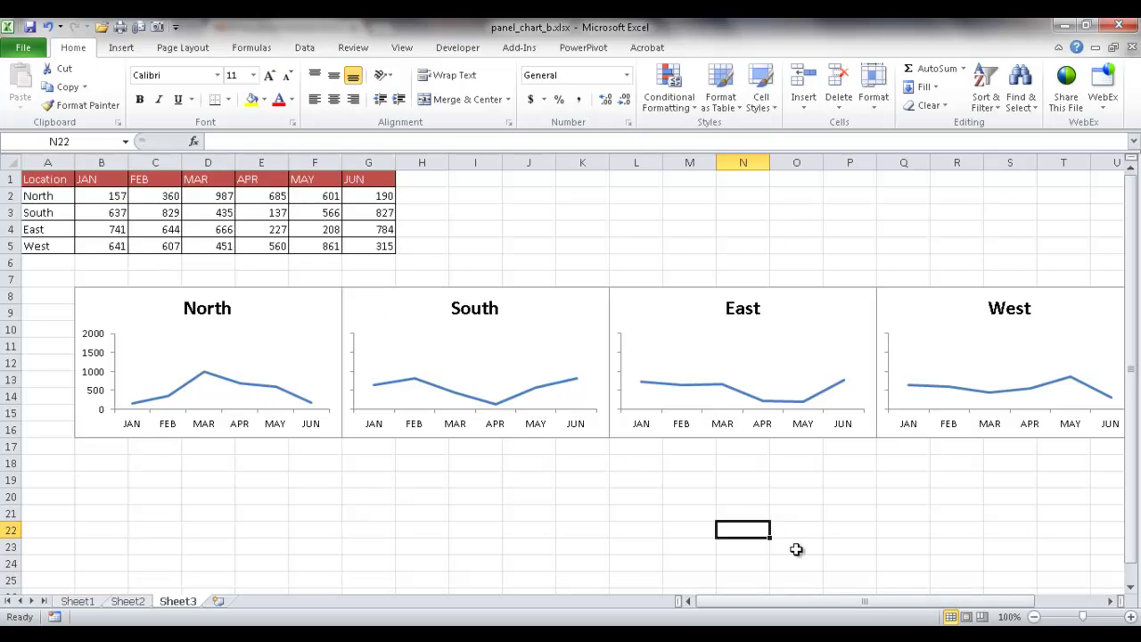
{"action": "left_click", "coordinate": [1034, 616]}
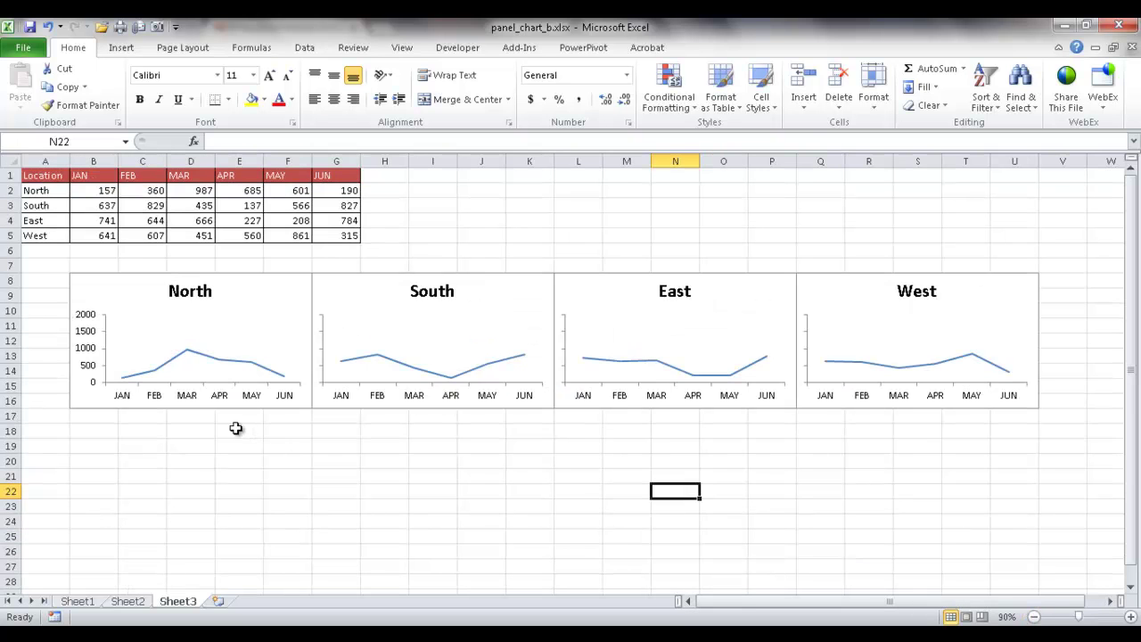
{"action": "left_click", "coordinate": [251, 473]}
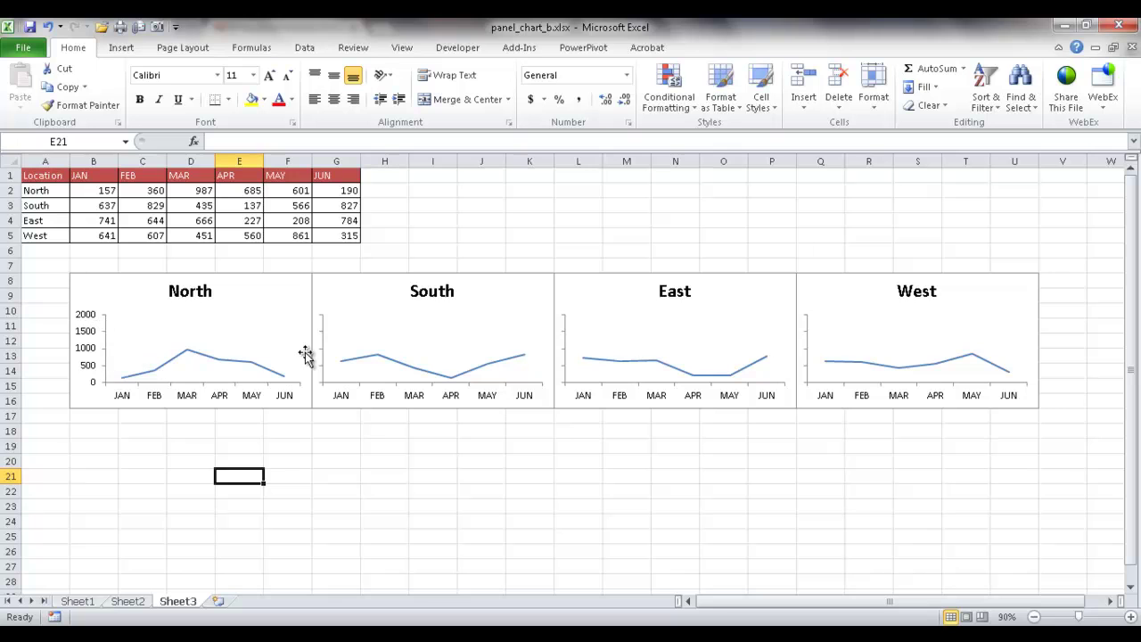
Try picking the vertical axis directly in the East chart, alternating between the axis and the plot area
{"action": "left_click", "coordinate": [565, 337]}
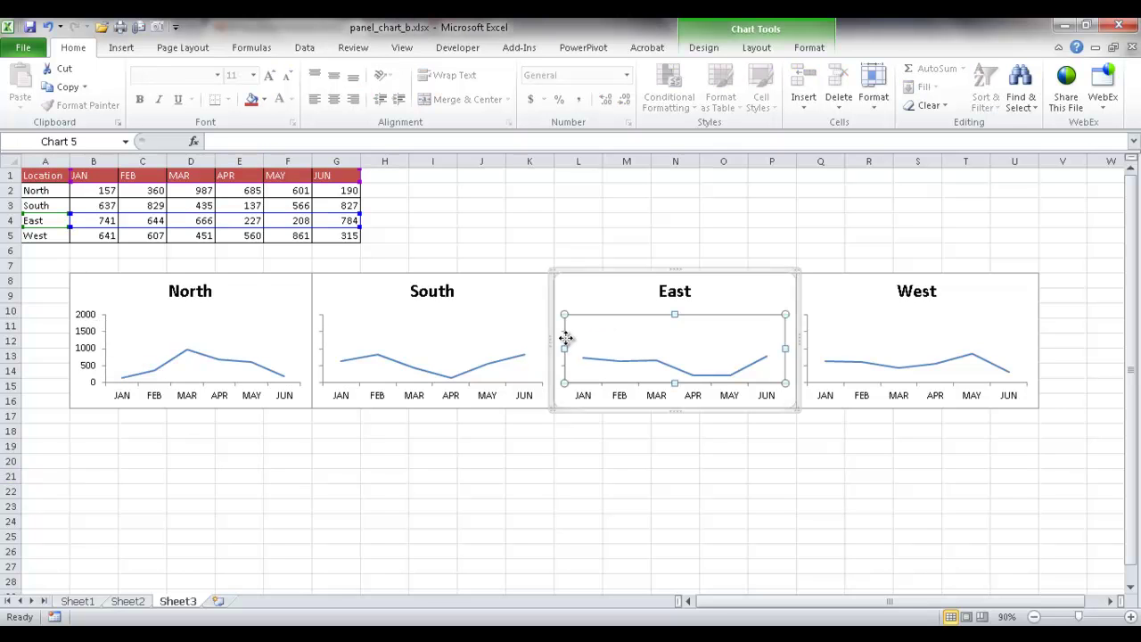
{"action": "left_click", "coordinate": [560, 346]}
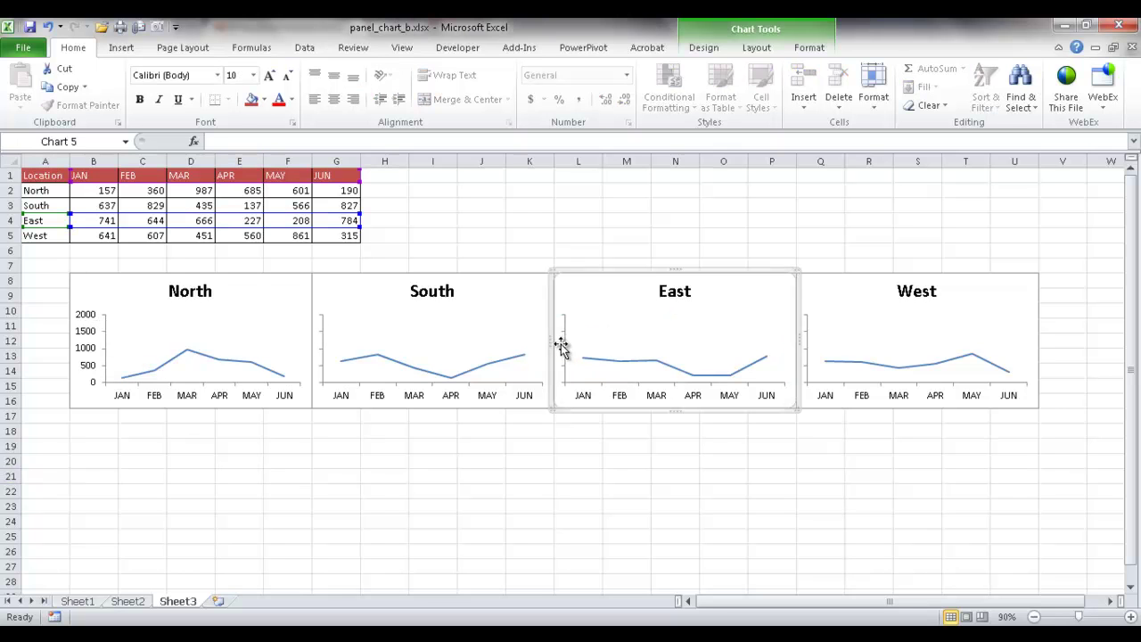
{"action": "left_click", "coordinate": [565, 332]}
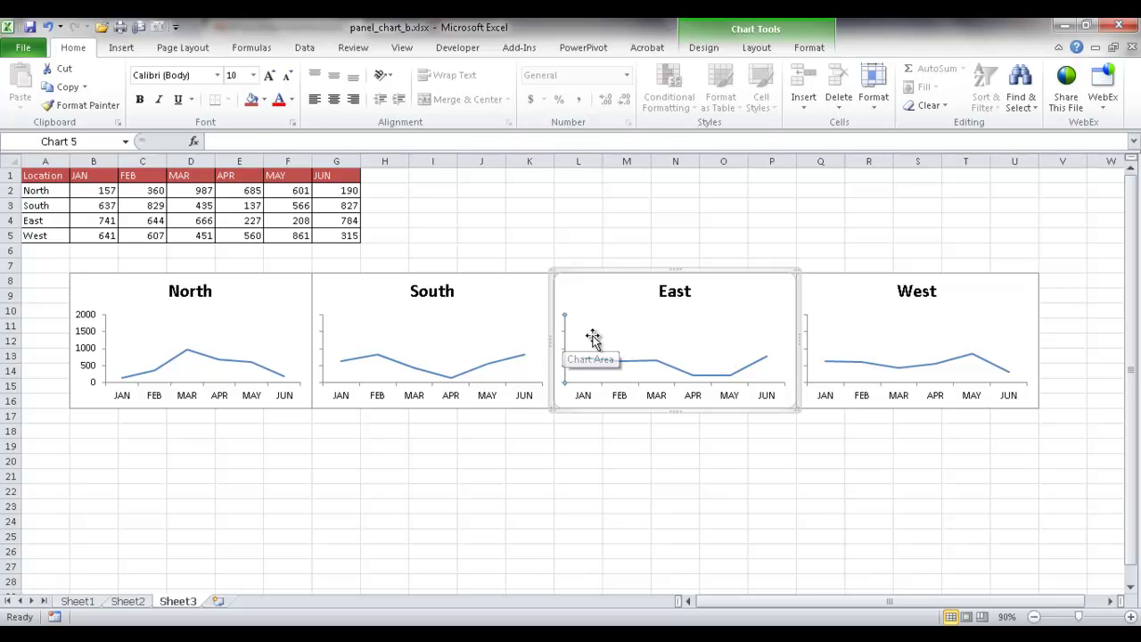
{"action": "left_click", "coordinate": [593, 338]}
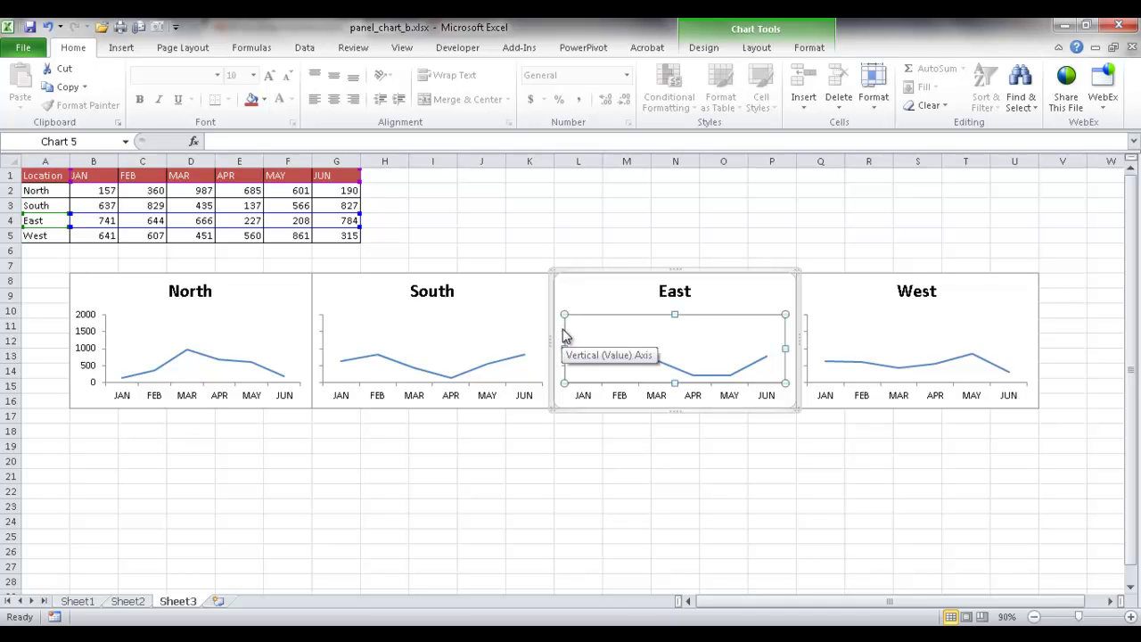
{"action": "left_click", "coordinate": [564, 336]}
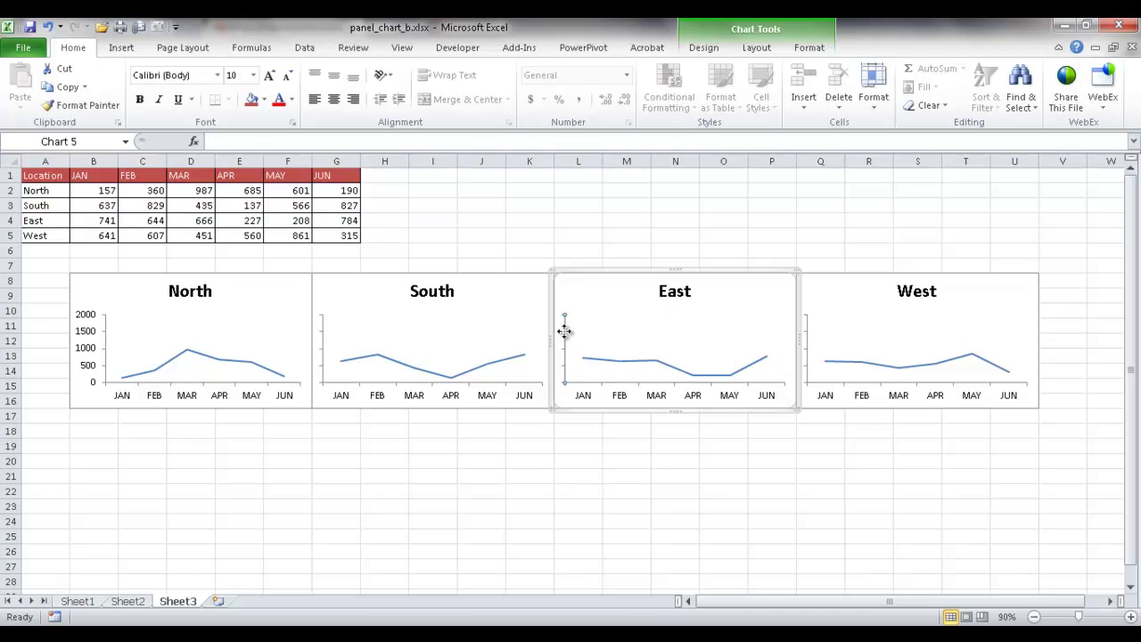
{"action": "left_click", "coordinate": [609, 341]}
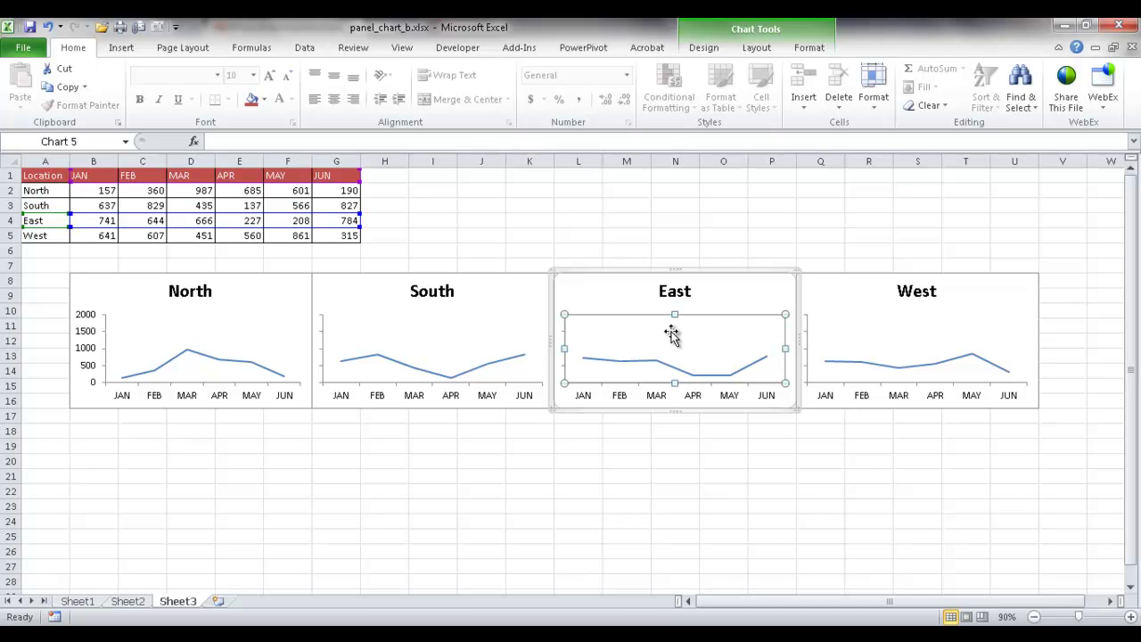
Select the East chart's Vertical (Value) Axis by its chart element name and try to bring up its formatting options
{"action": "left_click", "coordinate": [757, 51]}
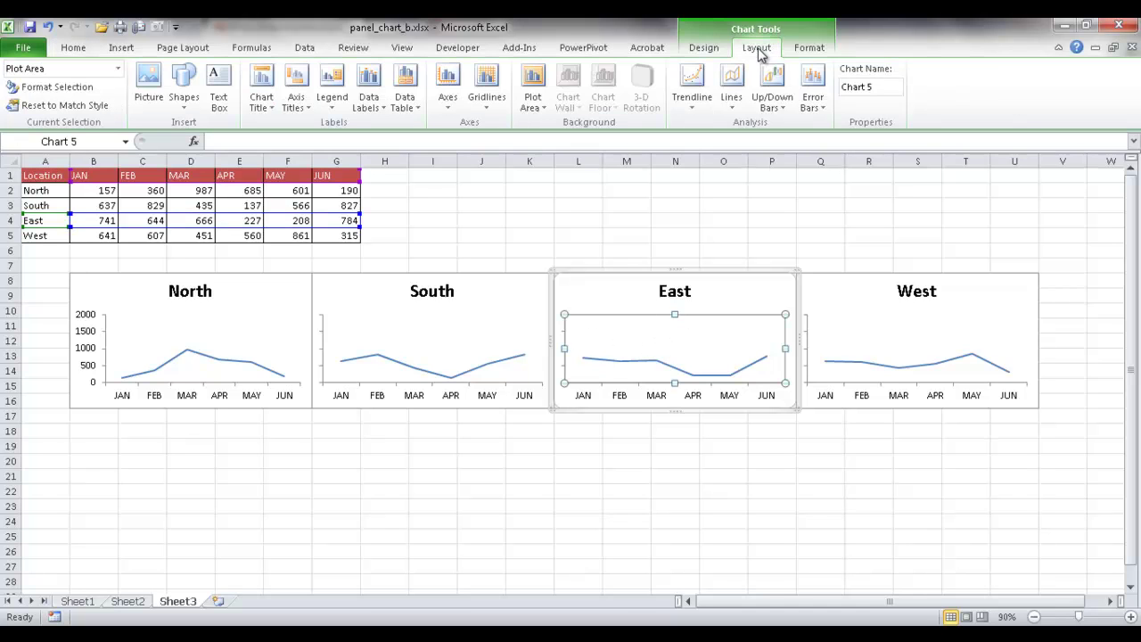
{"action": "left_click", "coordinate": [807, 47]}
{"action": "left_click", "coordinate": [757, 48]}
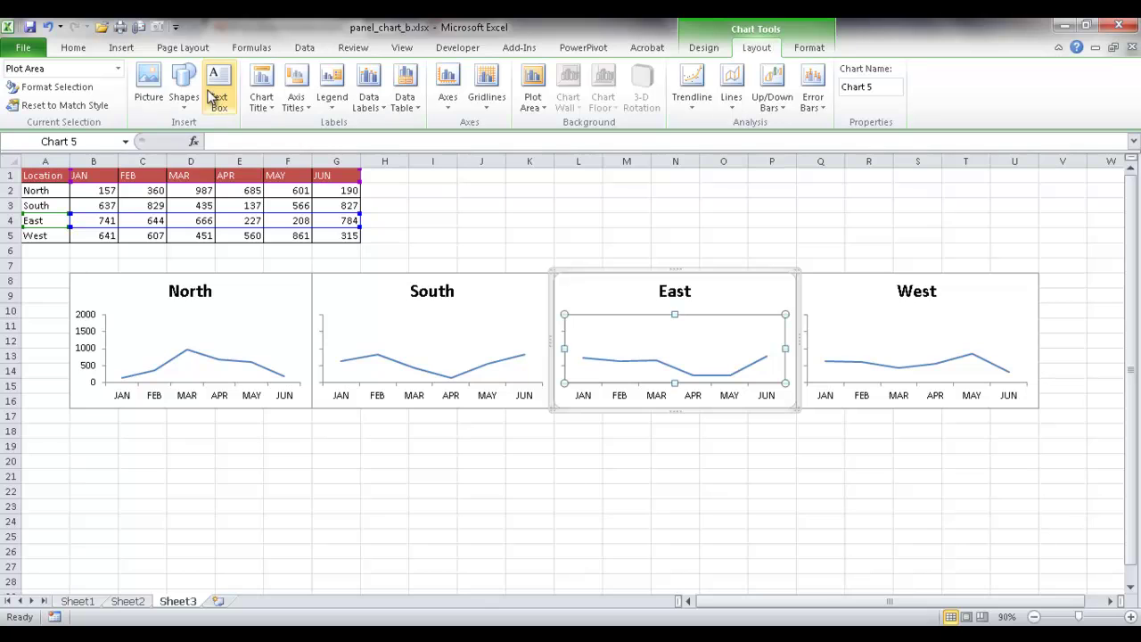
{"action": "left_click", "coordinate": [118, 71]}
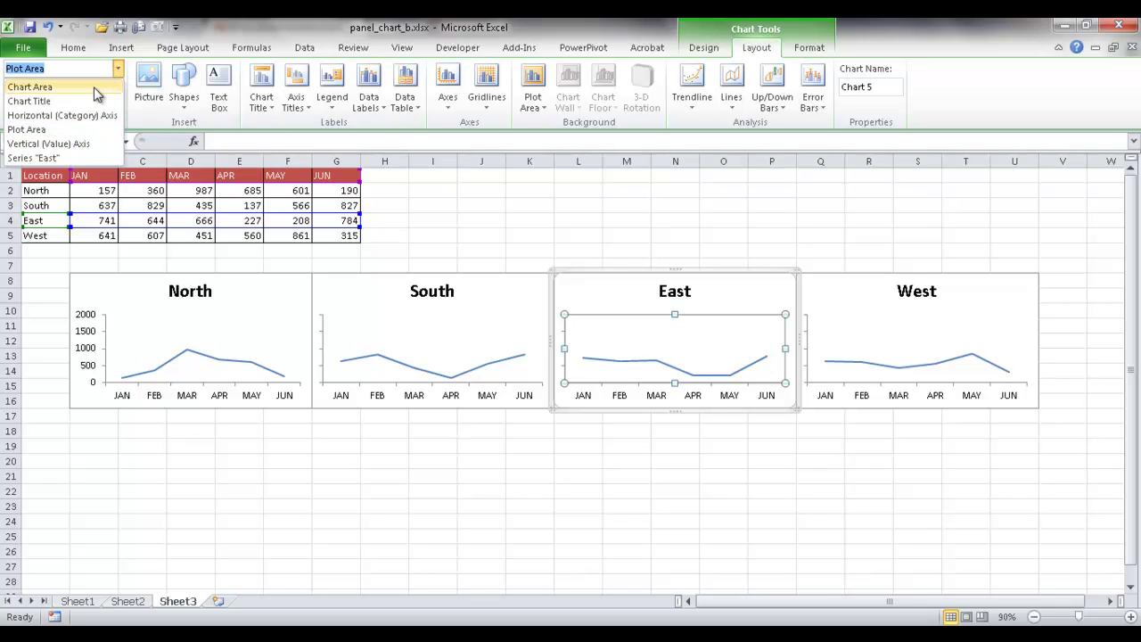
{"action": "left_click", "coordinate": [63, 144]}
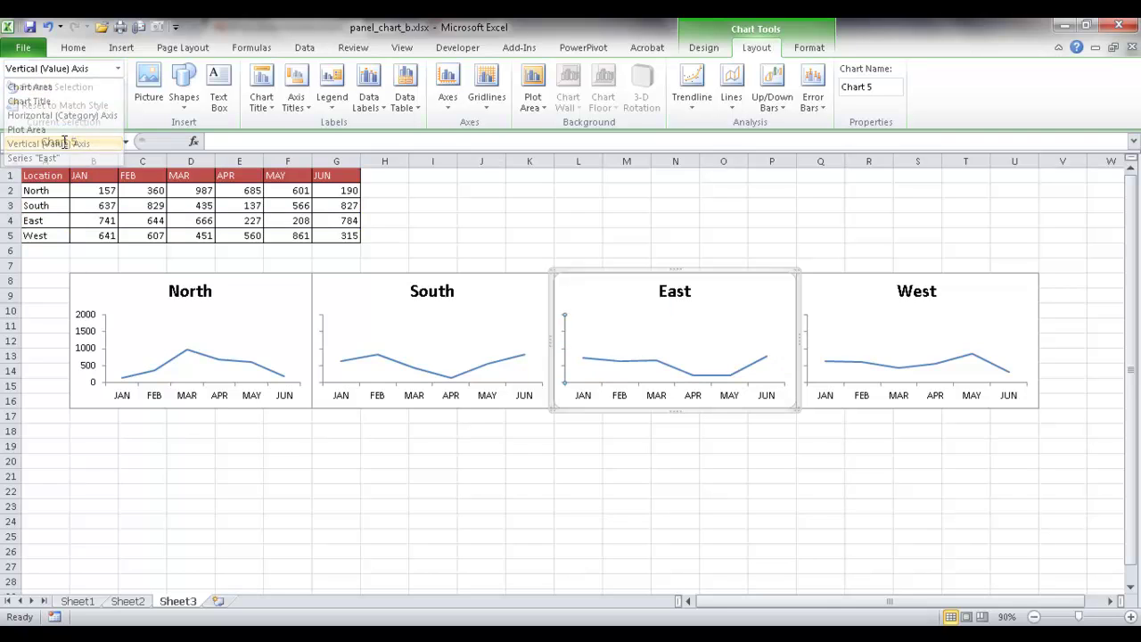
{"action": "right_click", "coordinate": [564, 347]}
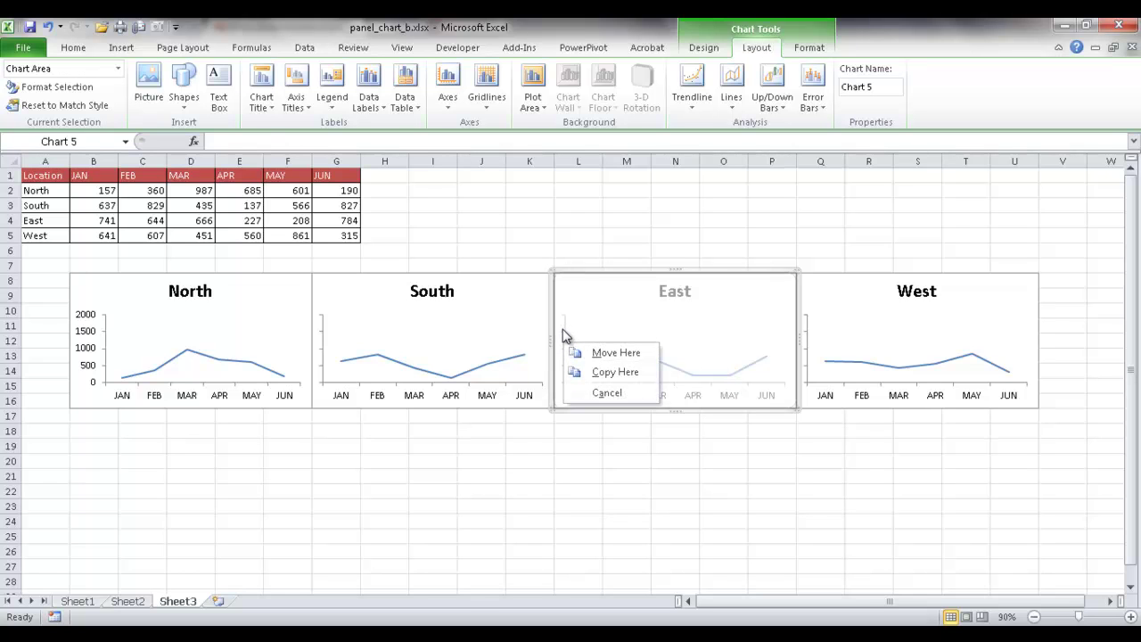
{"action": "left_click", "coordinate": [565, 327]}
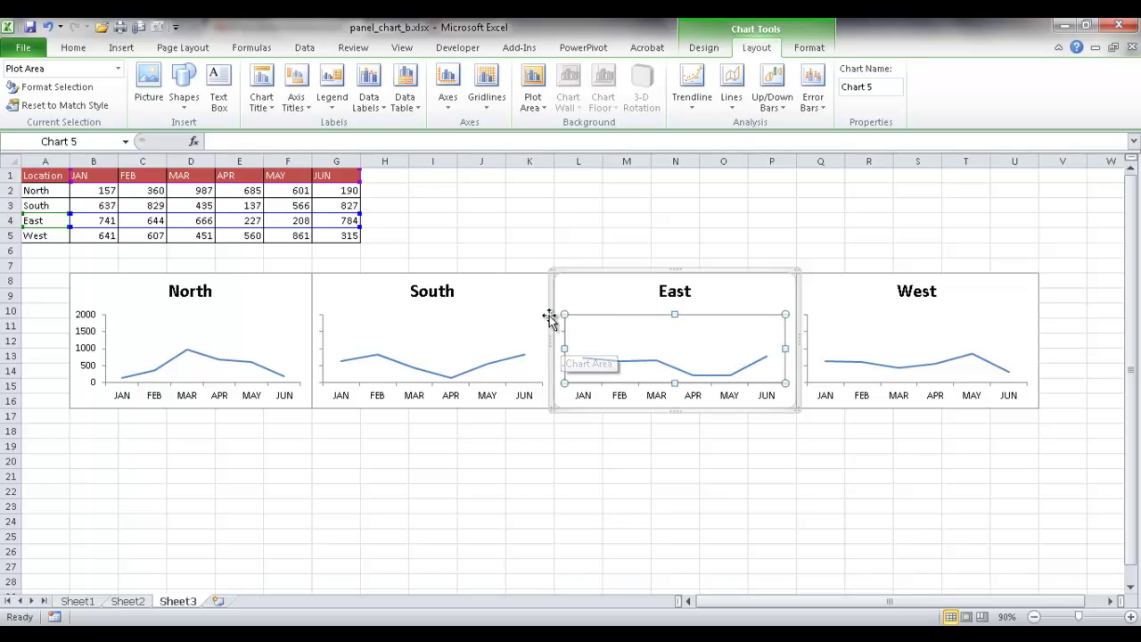
Open the formatting options of the East chart's Vertical (Value) Axis and choose None for its axis labels
{"action": "left_click", "coordinate": [118, 68]}
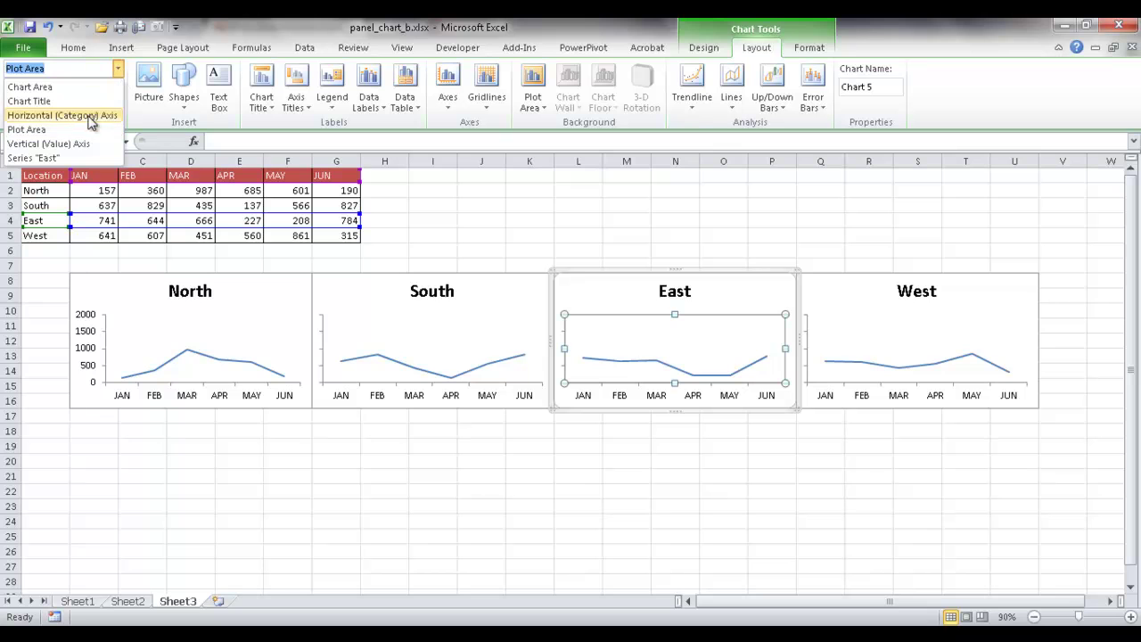
{"action": "left_click", "coordinate": [68, 144]}
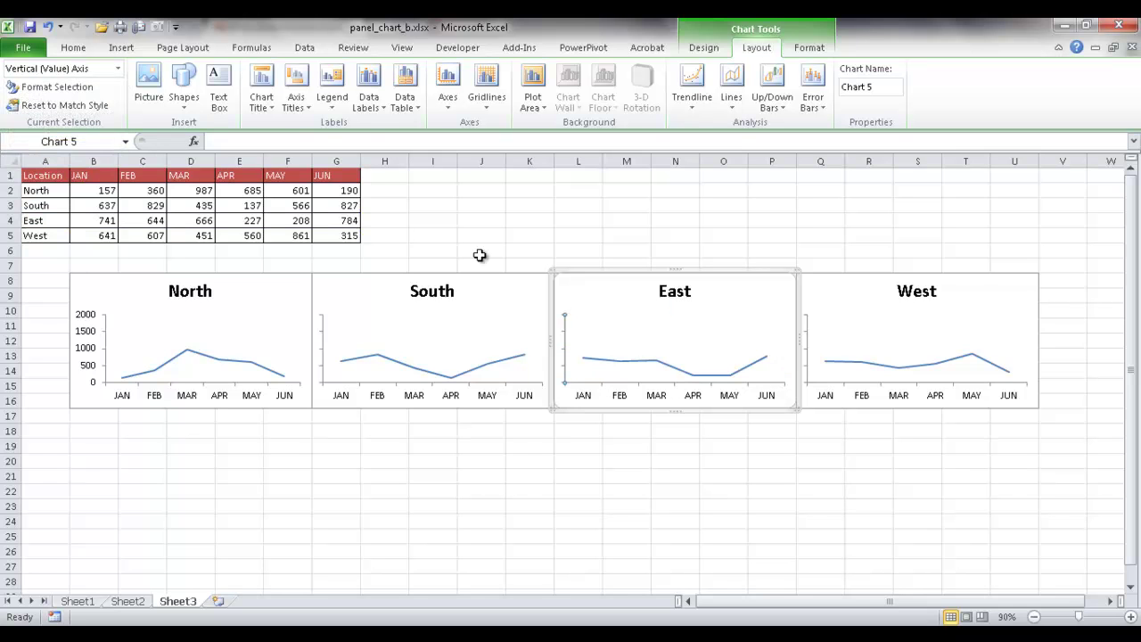
{"action": "key", "text": "ctrl+1"}
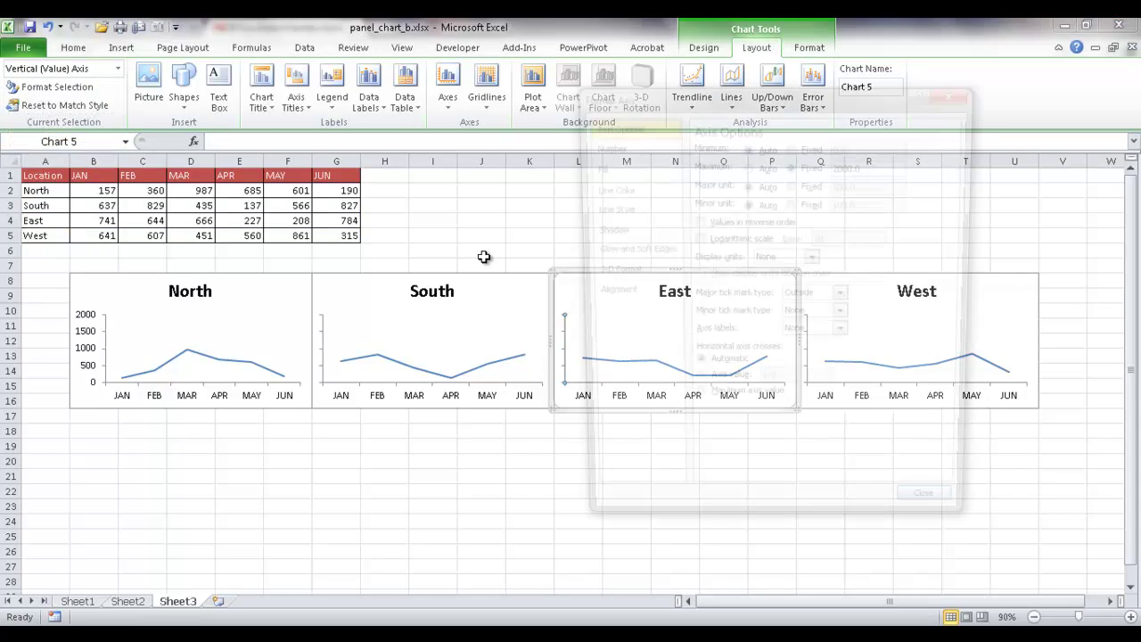
{"action": "left_click_drag", "start_coordinate": [687, 98], "coordinate": [196, 98]}
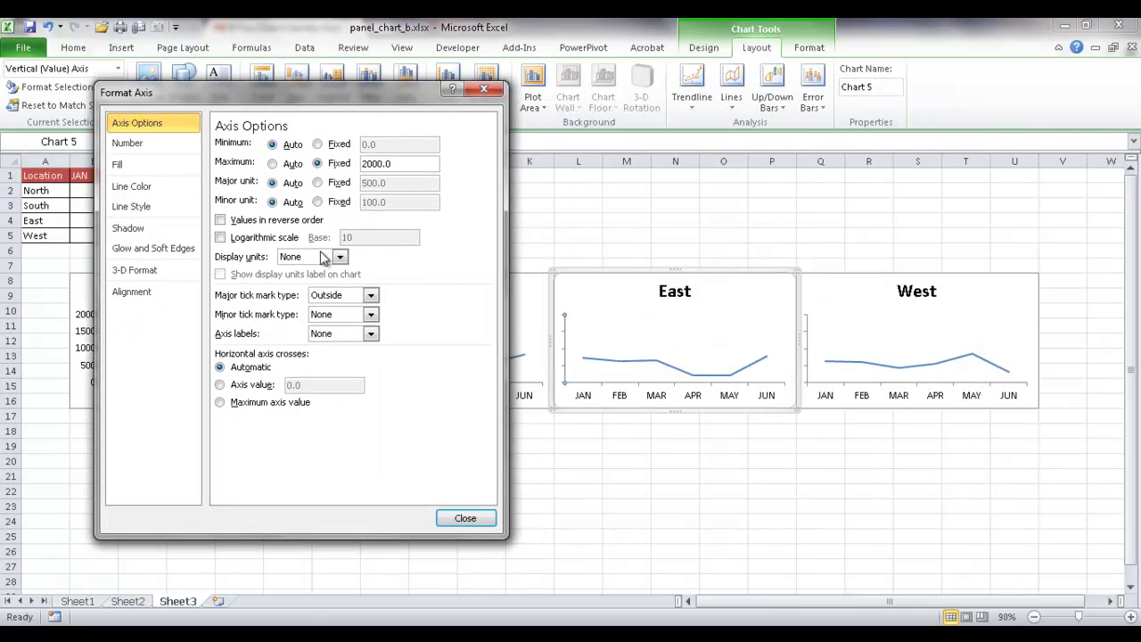
{"action": "left_click_drag", "start_coordinate": [388, 92], "coordinate": [359, 90]}
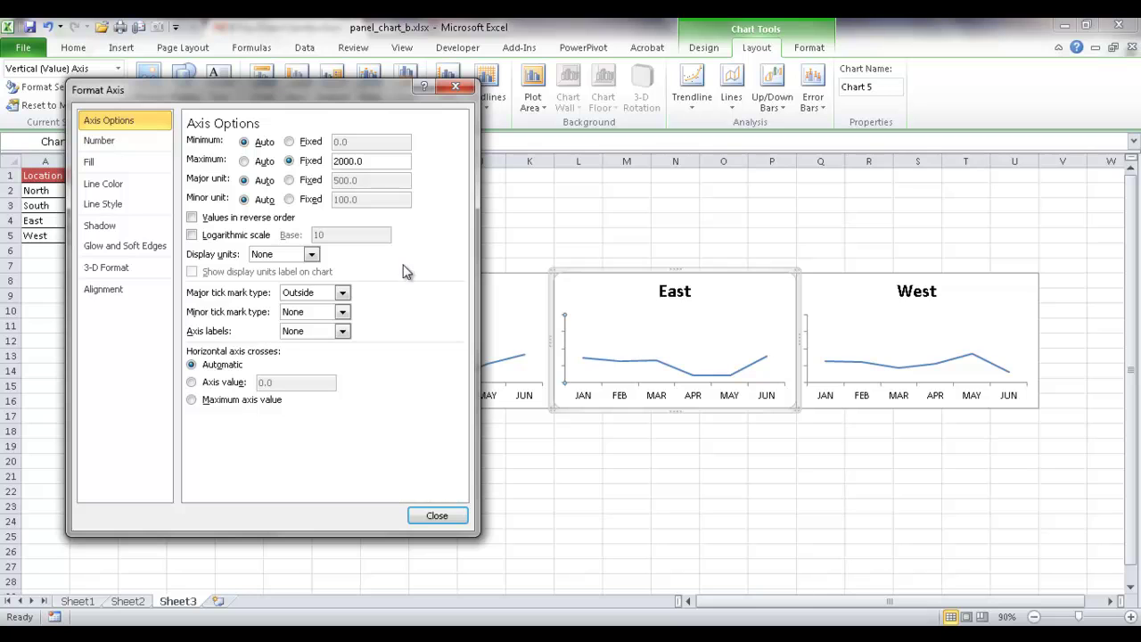
{"action": "left_click", "coordinate": [319, 332]}
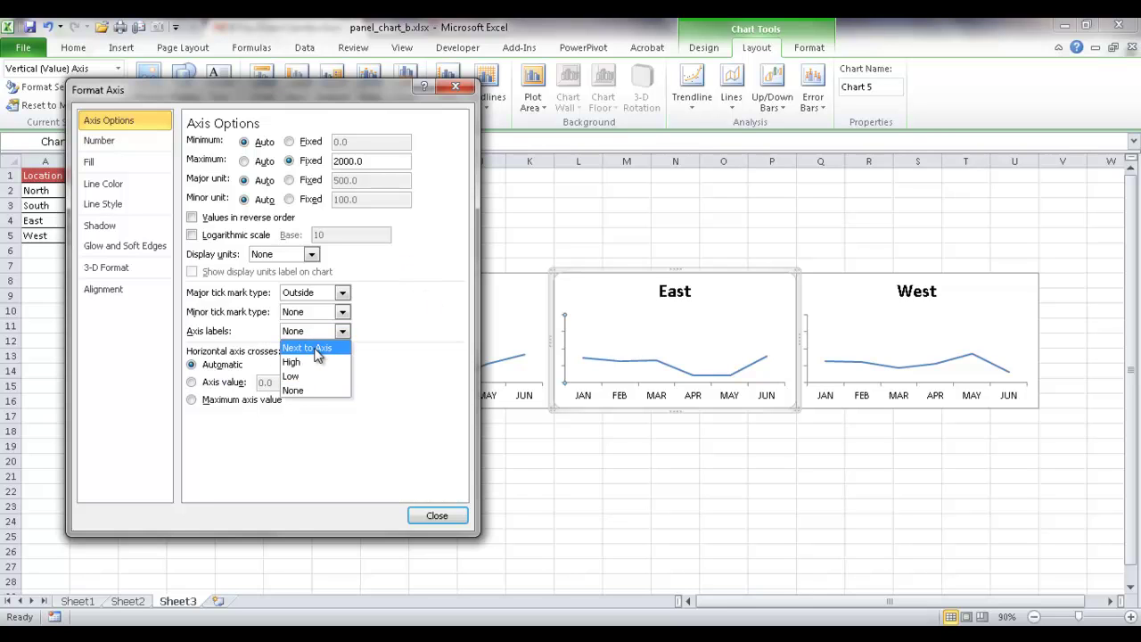
{"action": "left_click", "coordinate": [318, 394]}
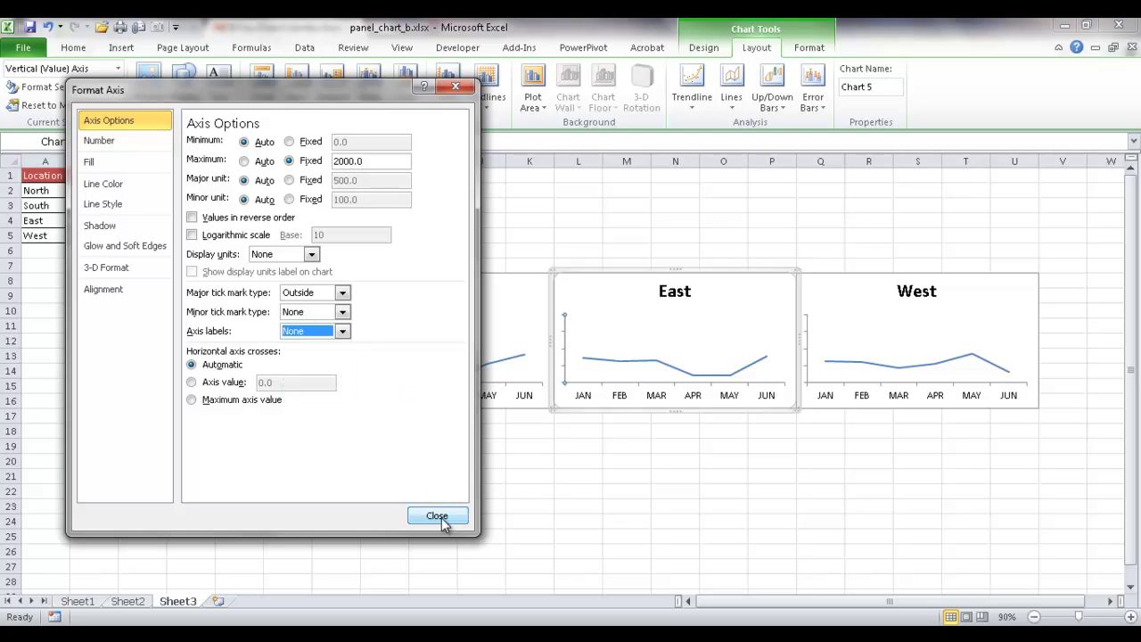
{"action": "left_click", "coordinate": [436, 517]}
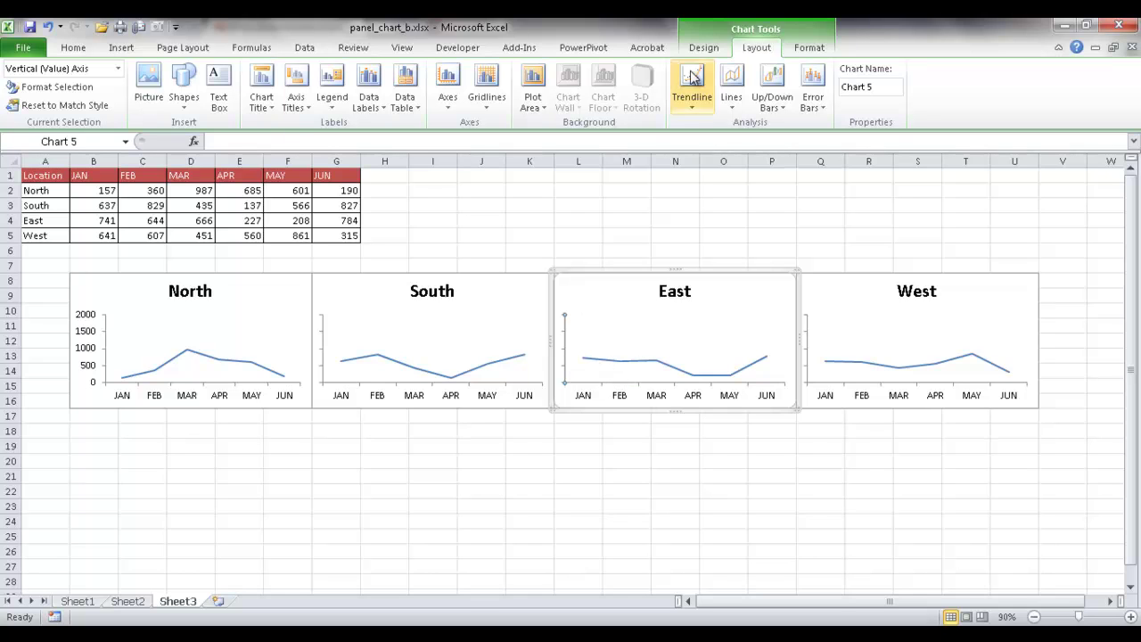
{"action": "left_click", "coordinate": [118, 68]}
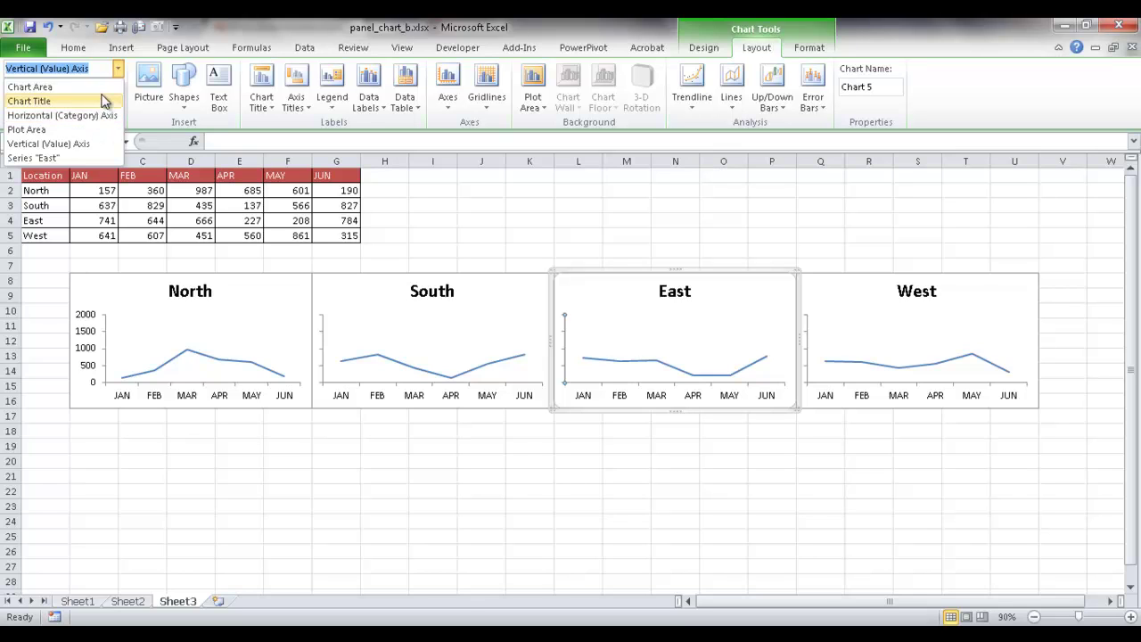
{"action": "left_click", "coordinate": [534, 469]}
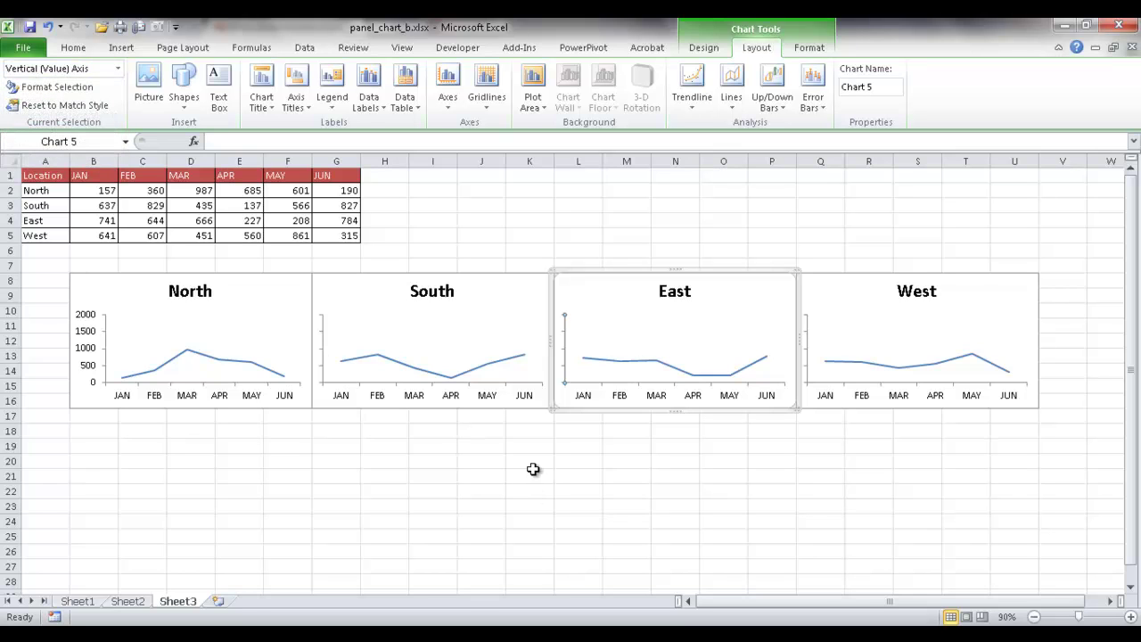
{"action": "left_click", "coordinate": [532, 478]}
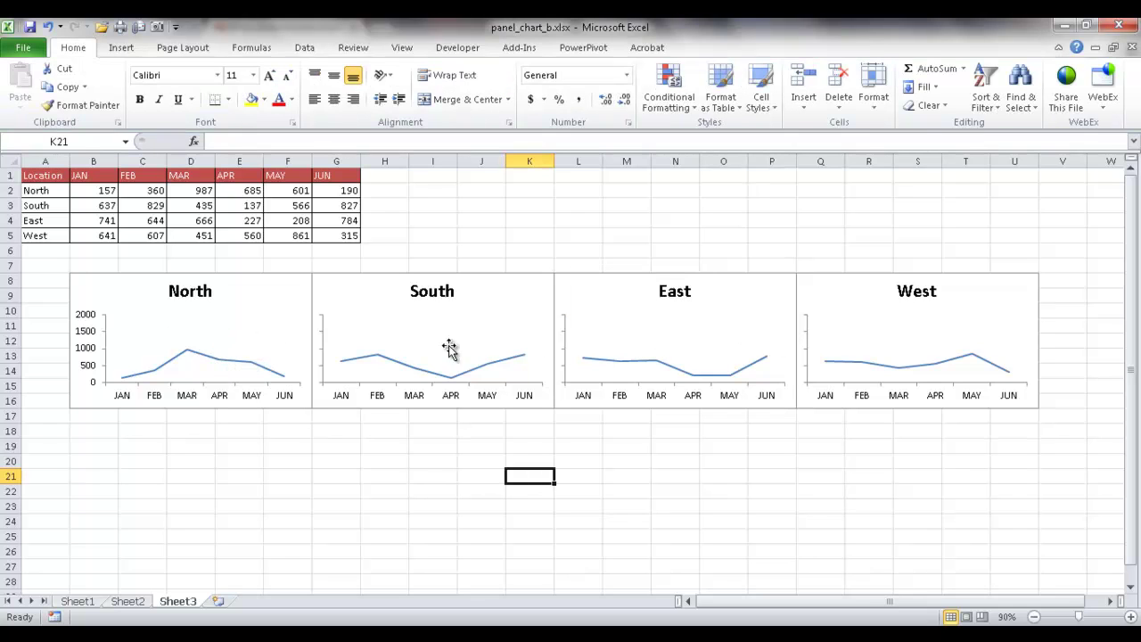
Examine the vertically stacked panel chart on Sheet2 from North to West and return to Sheet3
{"action": "left_click", "coordinate": [127, 601]}
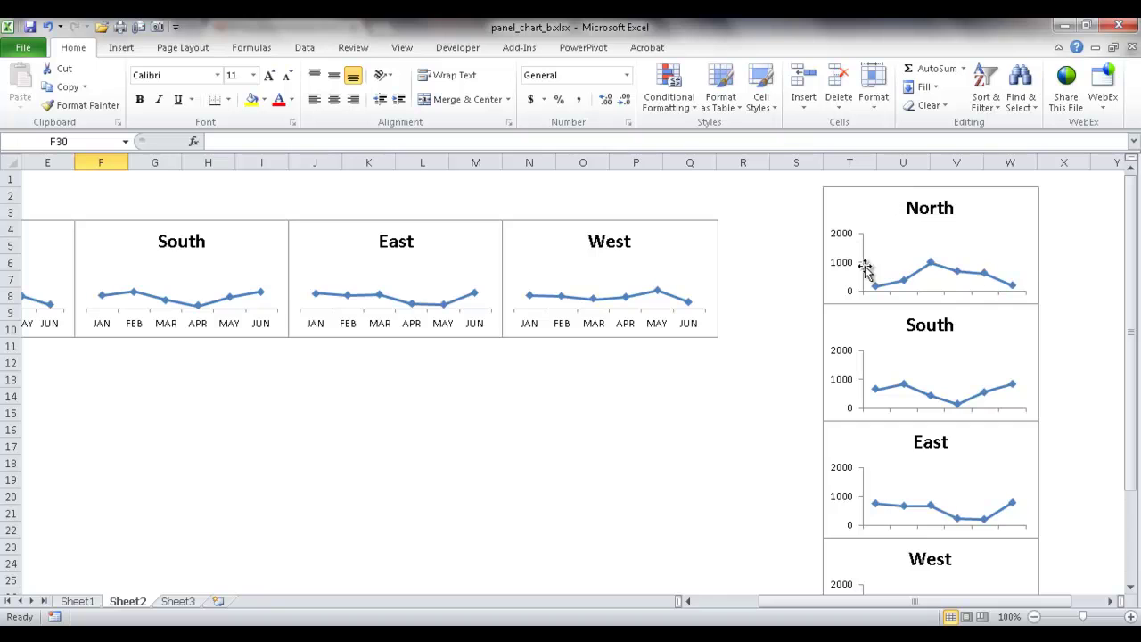
{"action": "left_click_drag", "start_coordinate": [1128, 251], "coordinate": [1129, 272]}
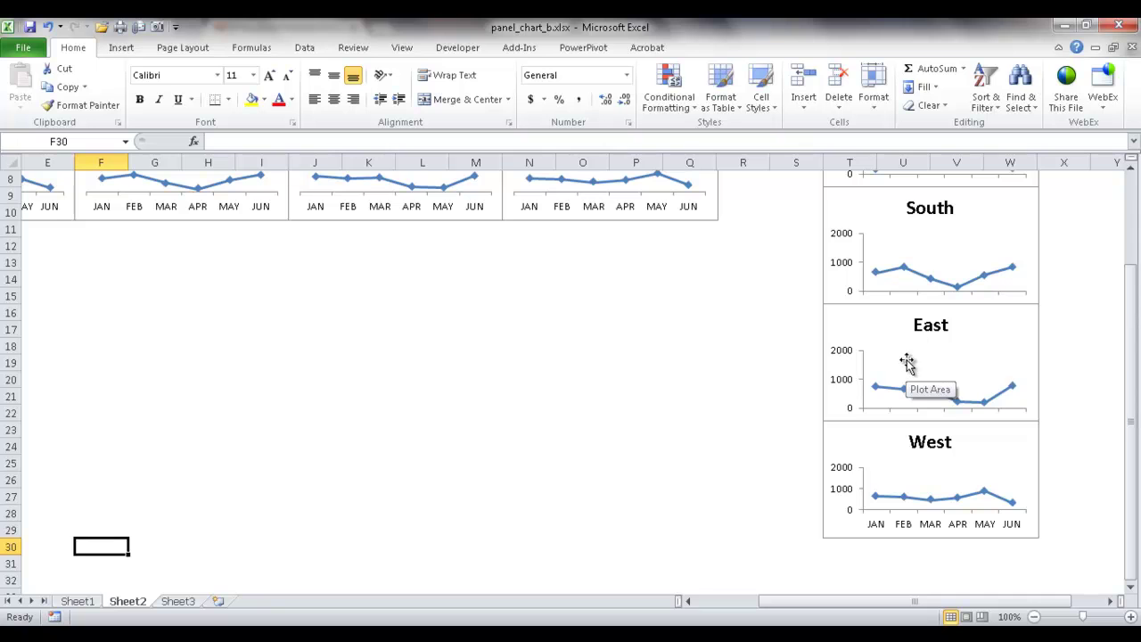
{"action": "left_click_drag", "start_coordinate": [1131, 432], "coordinate": [1129, 398]}
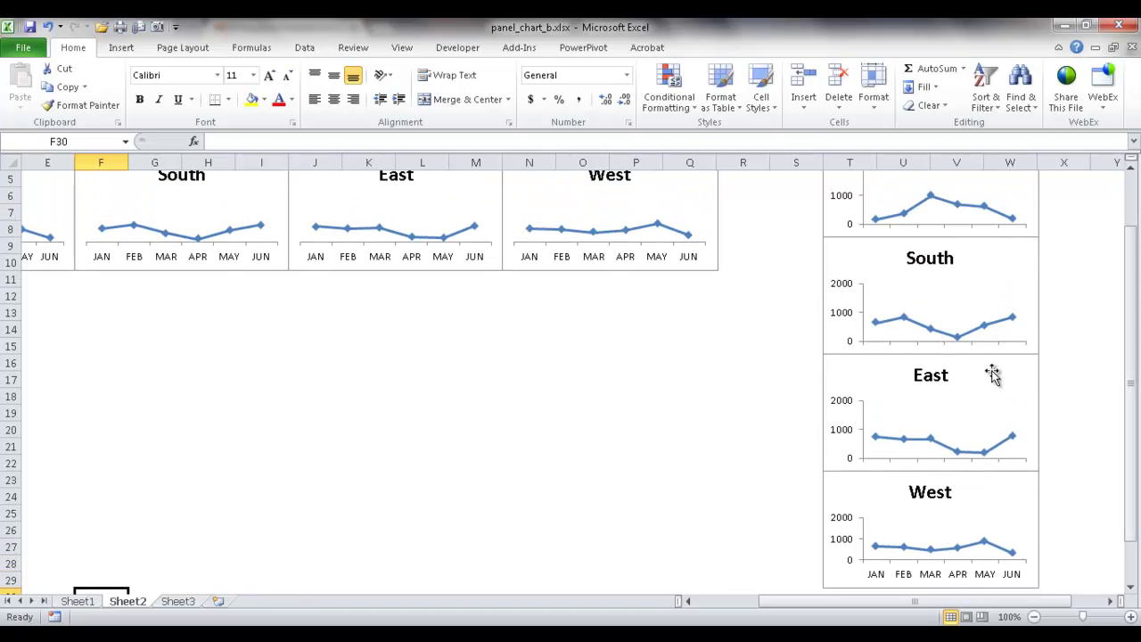
{"action": "scroll", "coordinate": [391, 269], "scroll_direction": "up", "scroll_amount": 1}
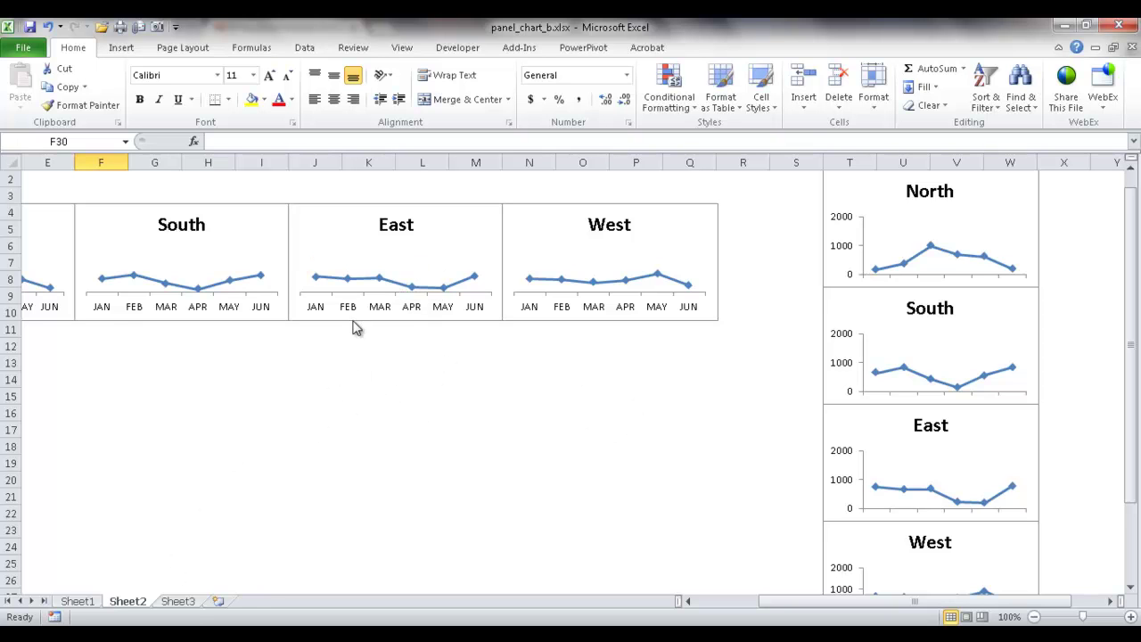
{"action": "left_click", "coordinate": [177, 602]}
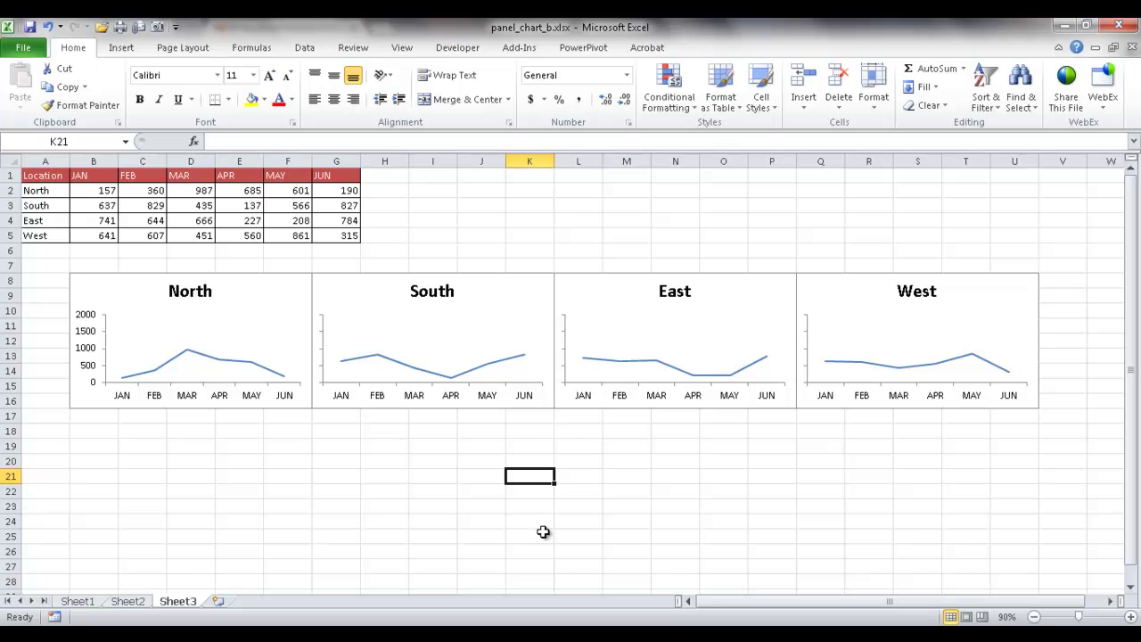
Hide the worksheet gridlines on Sheet3 around the panel chart
{"action": "left_click", "coordinate": [438, 456]}
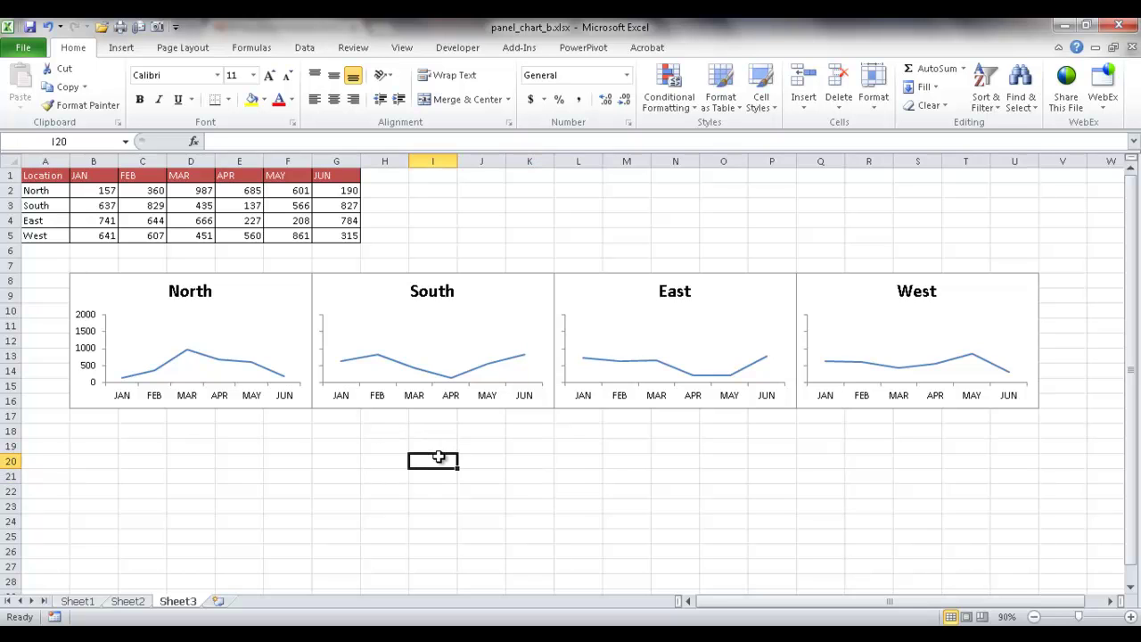
{"action": "left_click", "coordinate": [402, 47]}
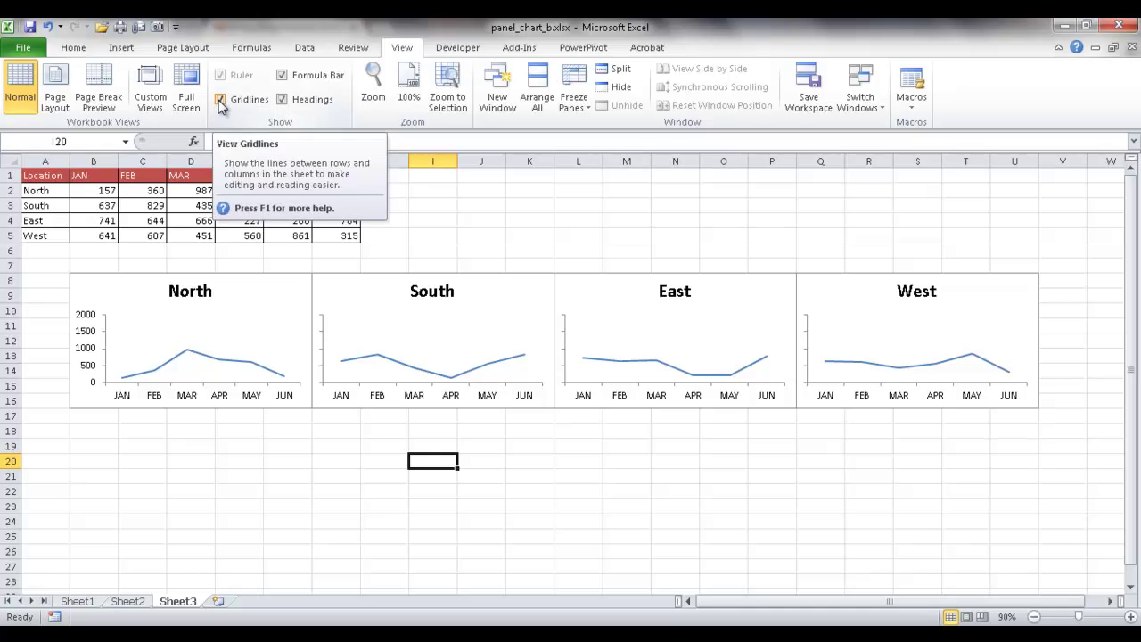
{"action": "left_click", "coordinate": [222, 101]}
{"action": "left_click", "coordinate": [496, 480]}
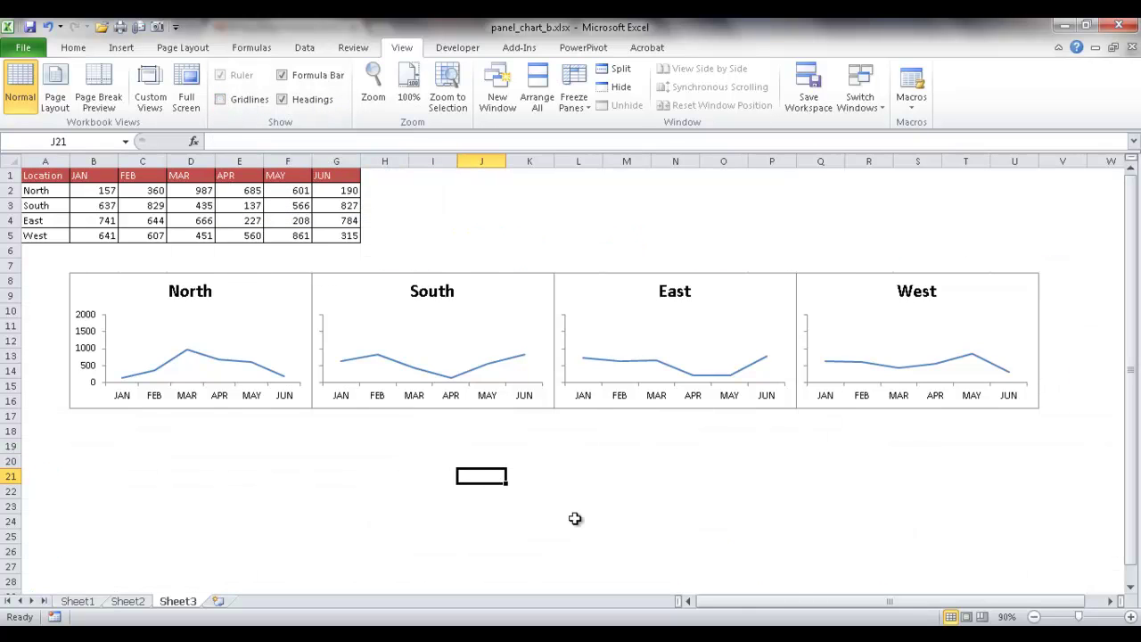
{"action": "left_click", "coordinate": [1130, 617]}
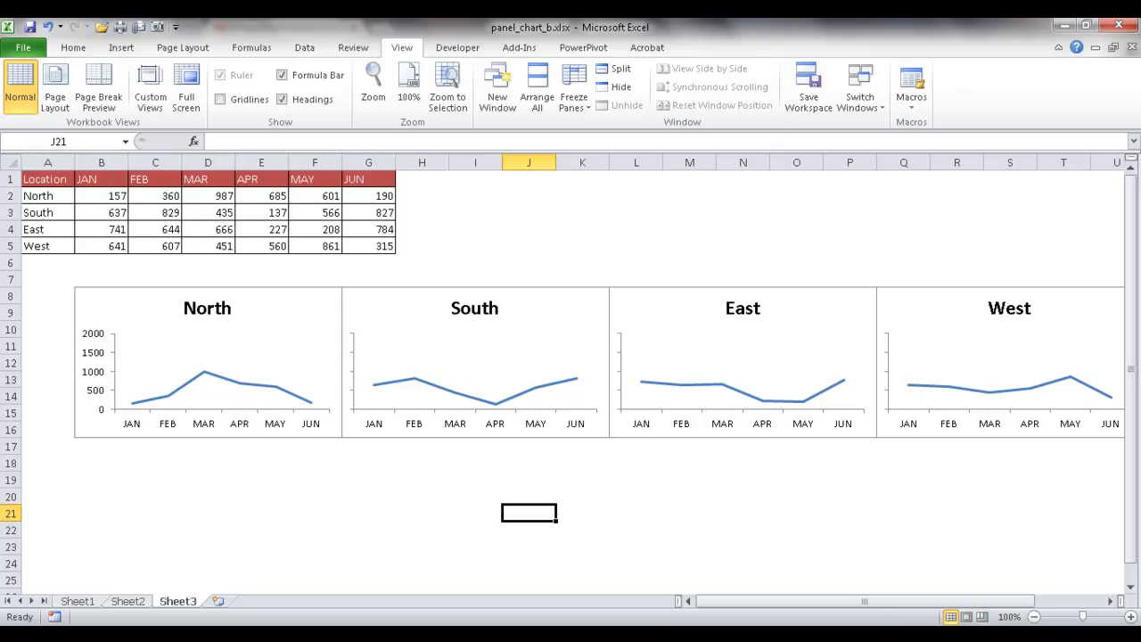
{"action": "left_click_drag", "start_coordinate": [987, 609], "coordinate": [1016, 611]}
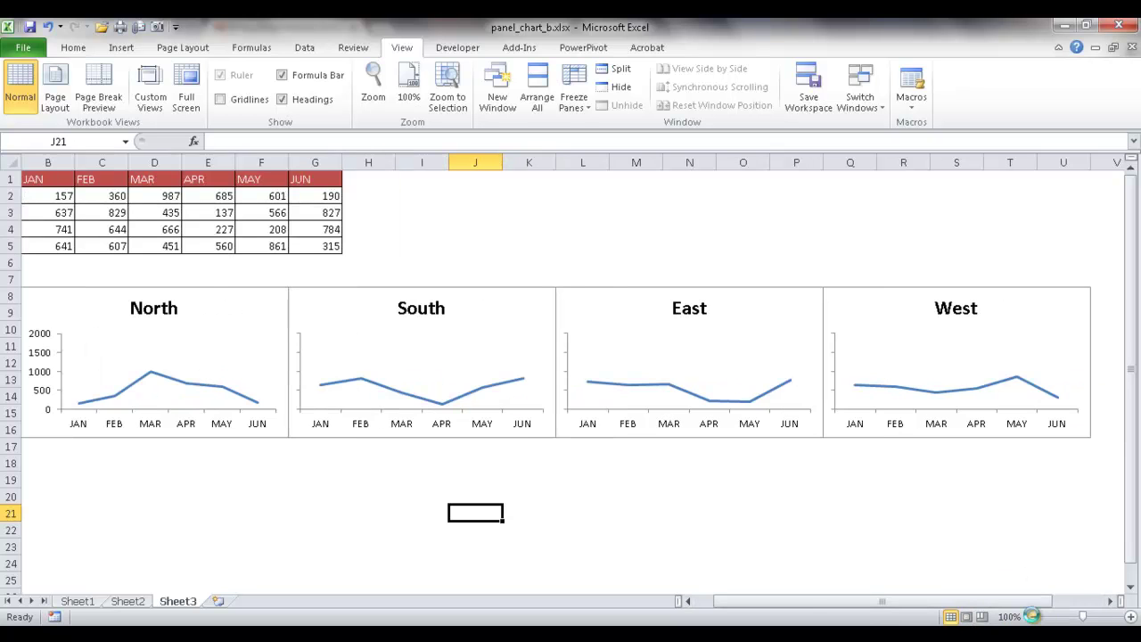
{"action": "left_click", "coordinate": [1035, 617]}
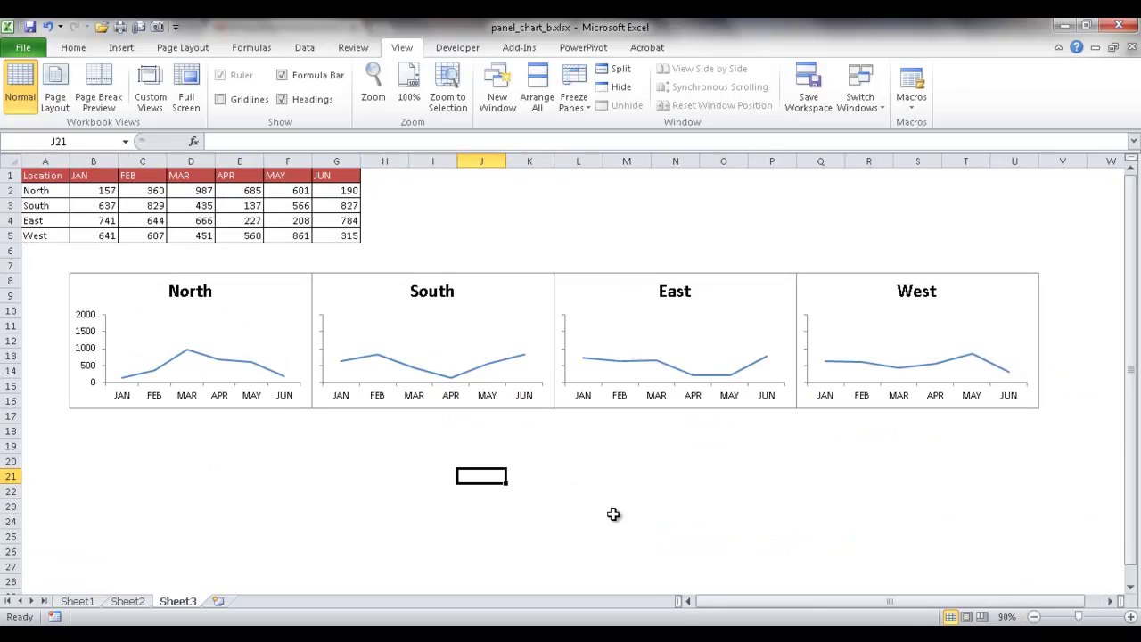